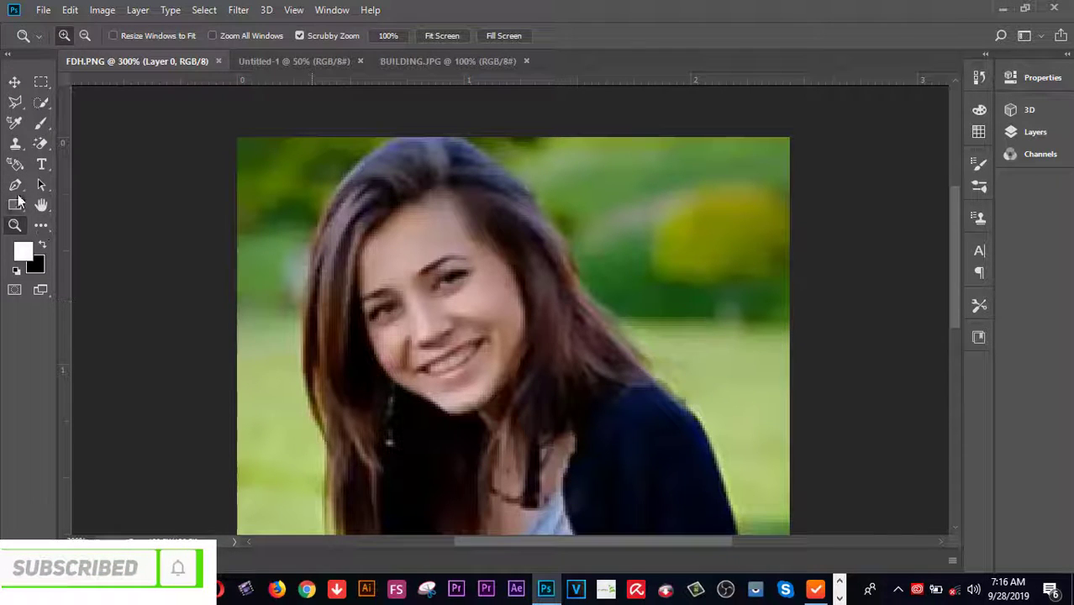
- Trace a closed Pen path from the hair's left edge, under the chin, up the right side and over the head
{"action": "left_click", "coordinate": [16, 187]}
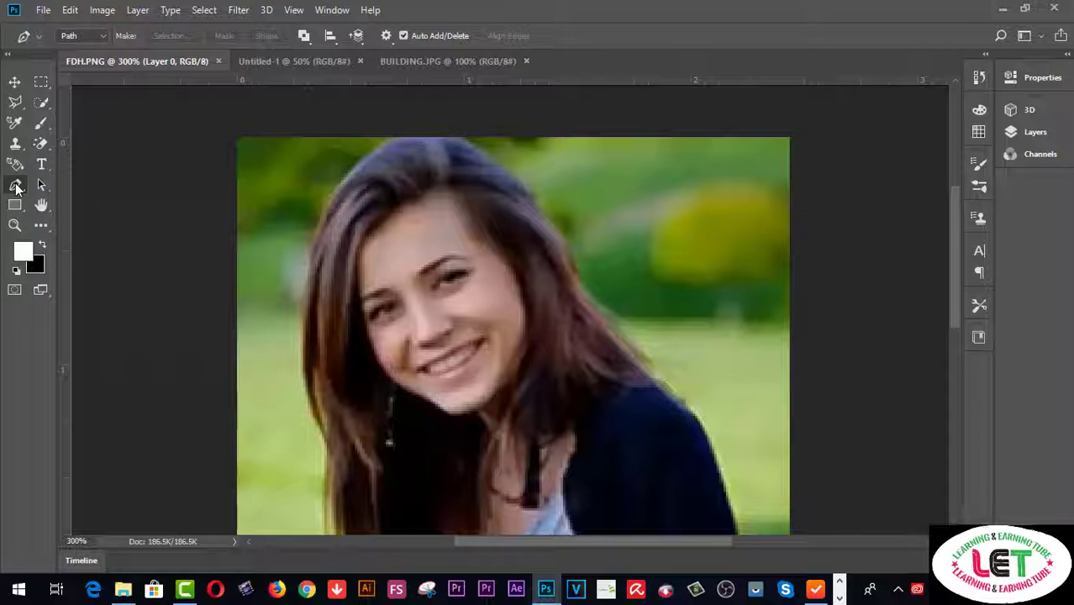
{"action": "left_click", "coordinate": [312, 246]}
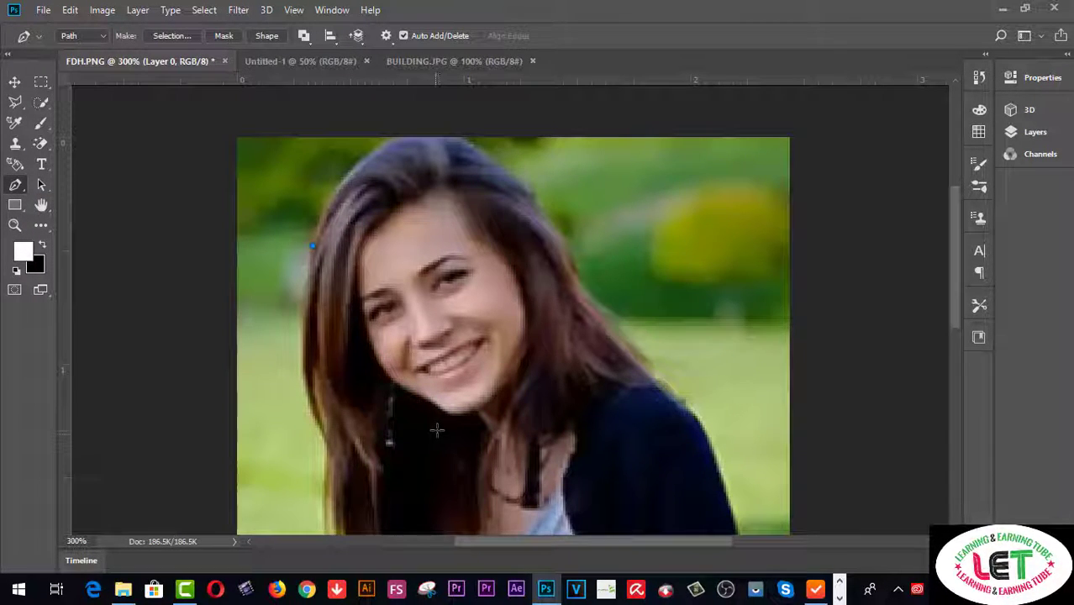
{"action": "left_click_drag", "start_coordinate": [439, 430], "coordinate": [576, 436]}
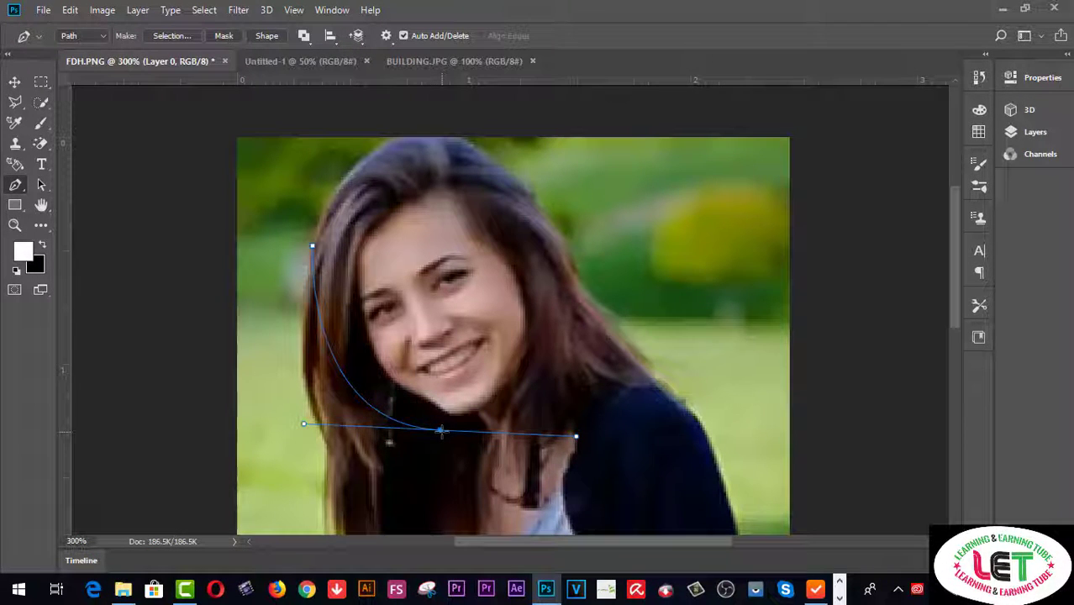
{"action": "left_click", "coordinate": [440, 430], "text": "alt"}
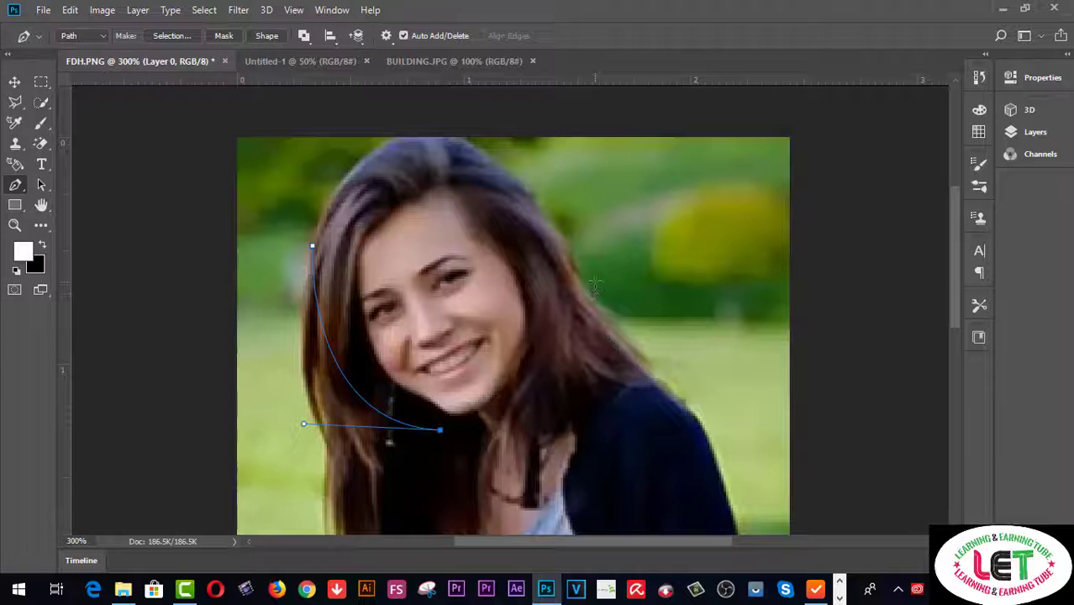
{"action": "mouse_move", "coordinate": [596, 281]}
{"action": "left_mouse_down"}
{"action": "mouse_move", "coordinate": [616, 152]}
{"action": "mouse_move", "coordinate": [659, 134]}
{"action": "left_mouse_up"}
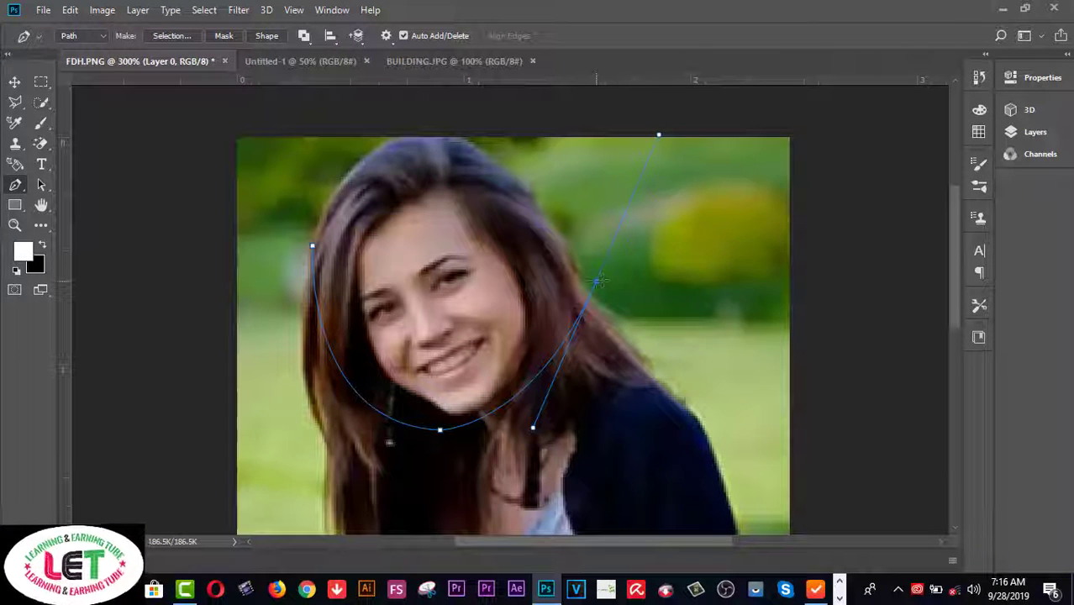
{"action": "left_click", "coordinate": [596, 282], "text": "alt"}
{"action": "scroll", "coordinate": [614, 280], "scroll_direction": "up", "scroll_amount": 1}
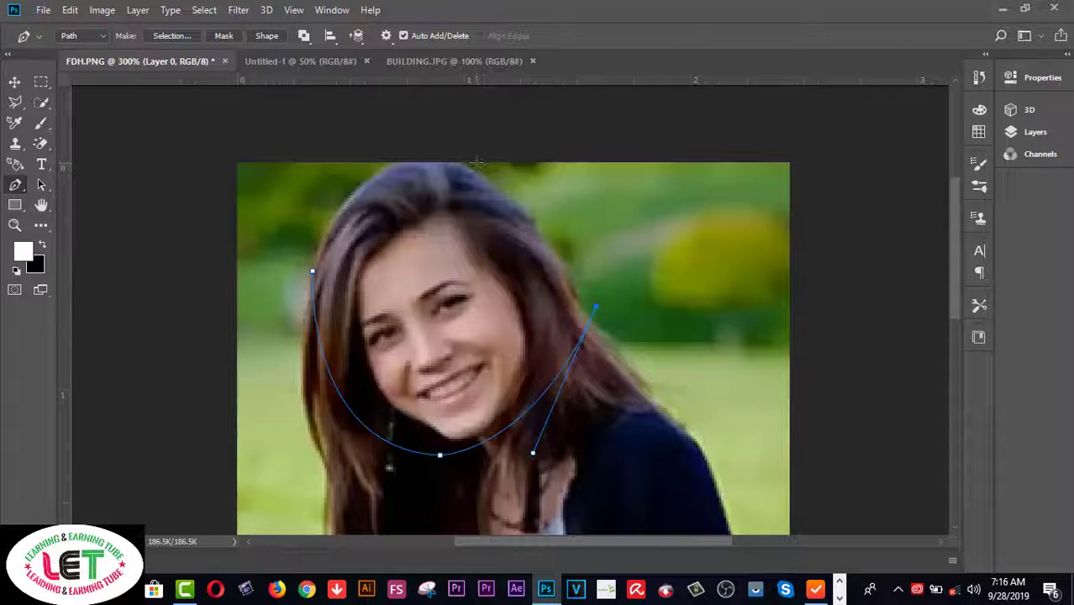
{"action": "left_click_drag", "start_coordinate": [417, 189], "coordinate": [397, 157]}
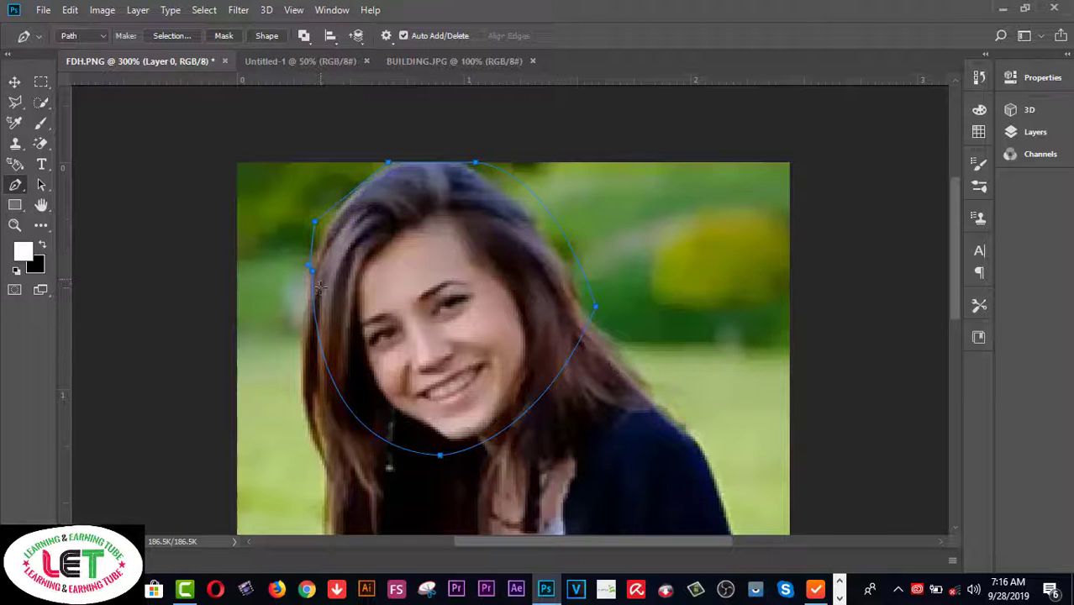
- Turn the path into a selection, copy the head onto Layer 1, and hide the original Layer 0
{"action": "key", "text": "ctrl+Return"}
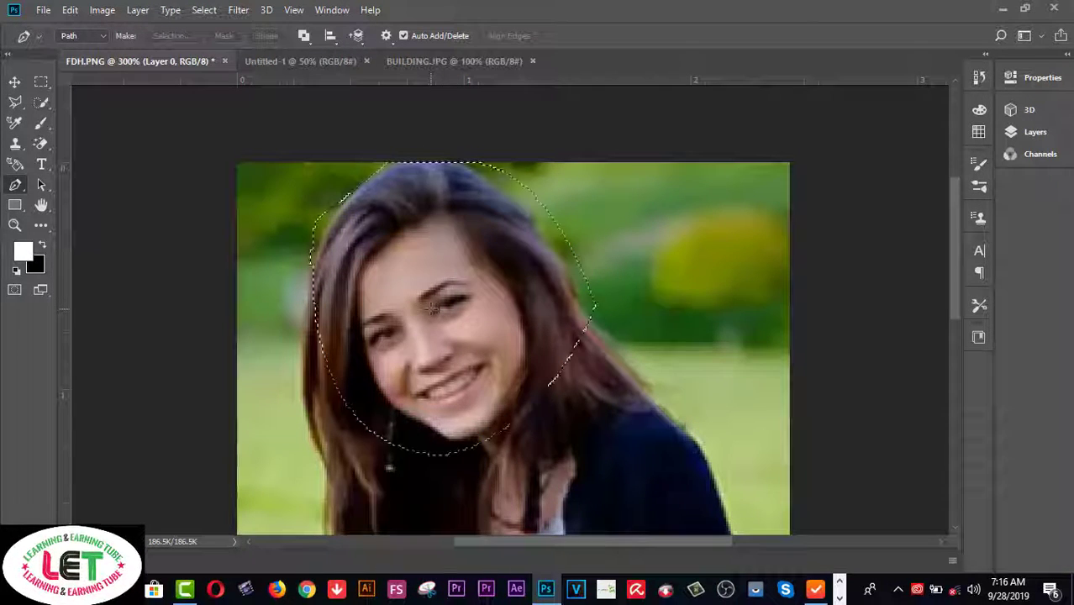
{"action": "left_click", "coordinate": [1032, 132]}
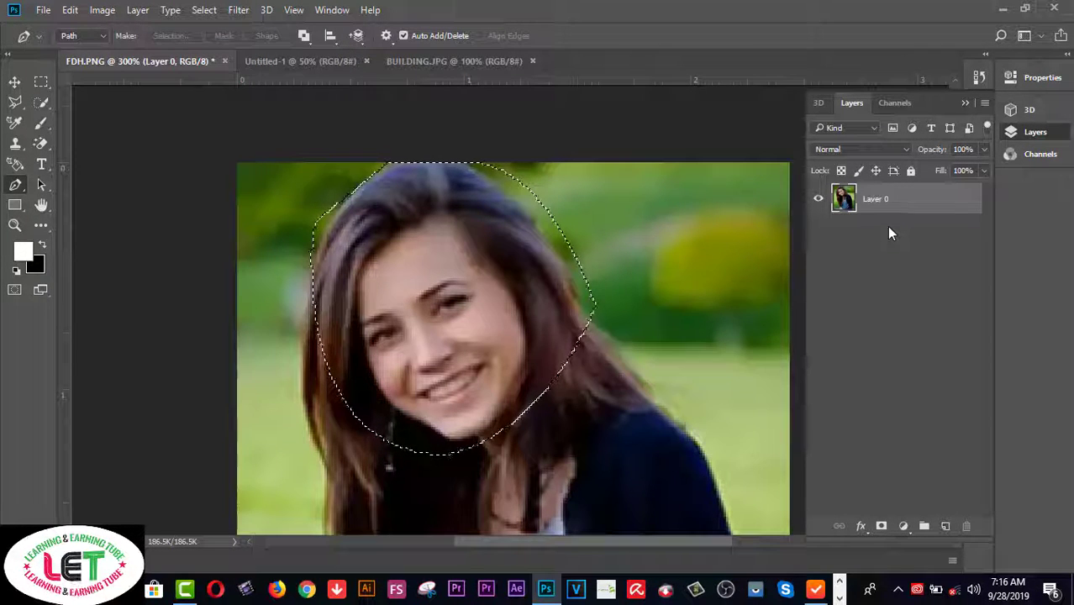
{"action": "key", "text": "ctrl+j"}
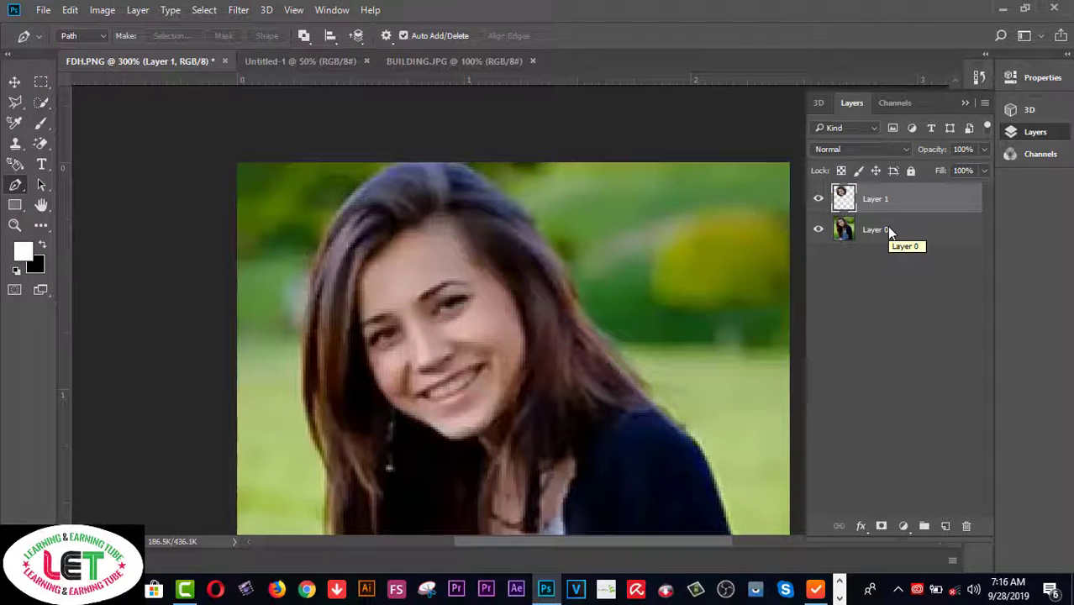
{"action": "left_click", "coordinate": [818, 228]}
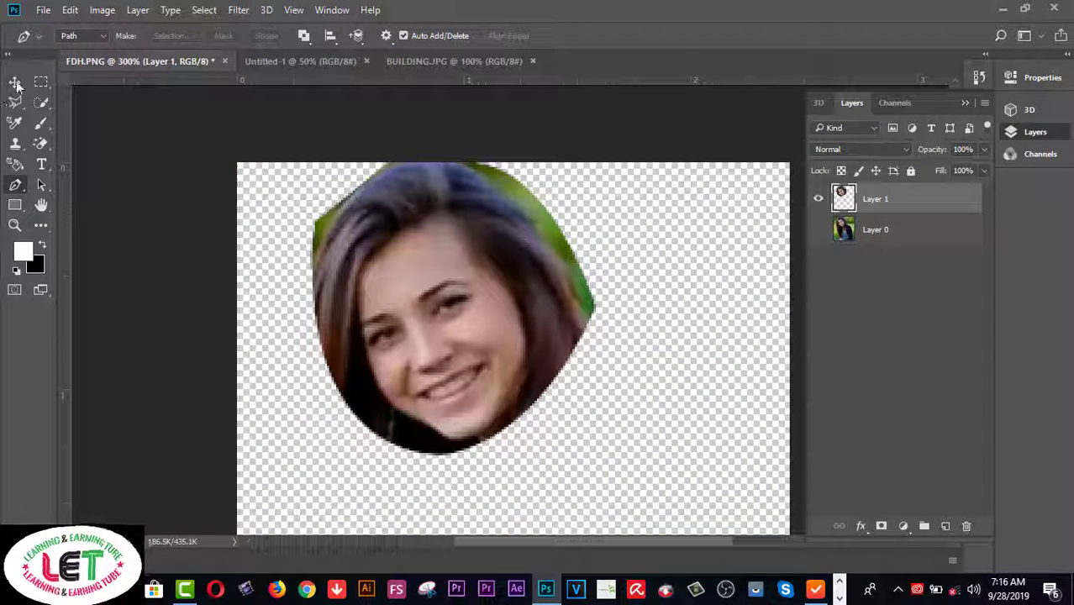
- Drag the cut-out head into the blank Untitled-1 document
{"action": "key", "text": "v"}
{"action": "mouse_move", "coordinate": [492, 300]}
{"action": "left_mouse_down"}
{"action": "mouse_move", "coordinate": [554, 341]}
{"action": "mouse_move", "coordinate": [330, 71]}
{"action": "left_mouse_up"}
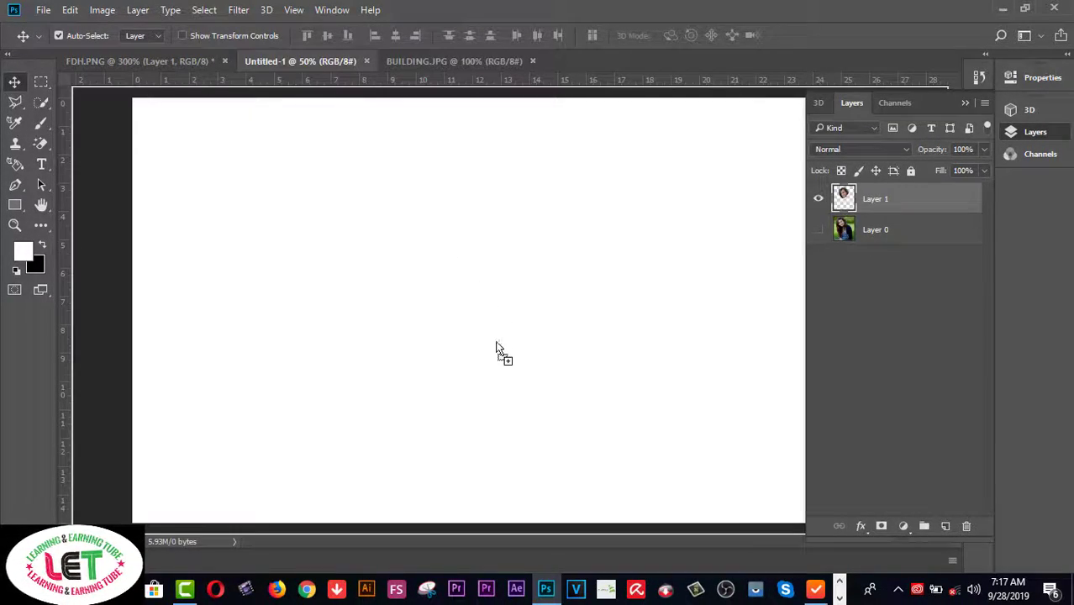
{"action": "left_click_drag", "start_coordinate": [327, 64], "coordinate": [469, 326]}
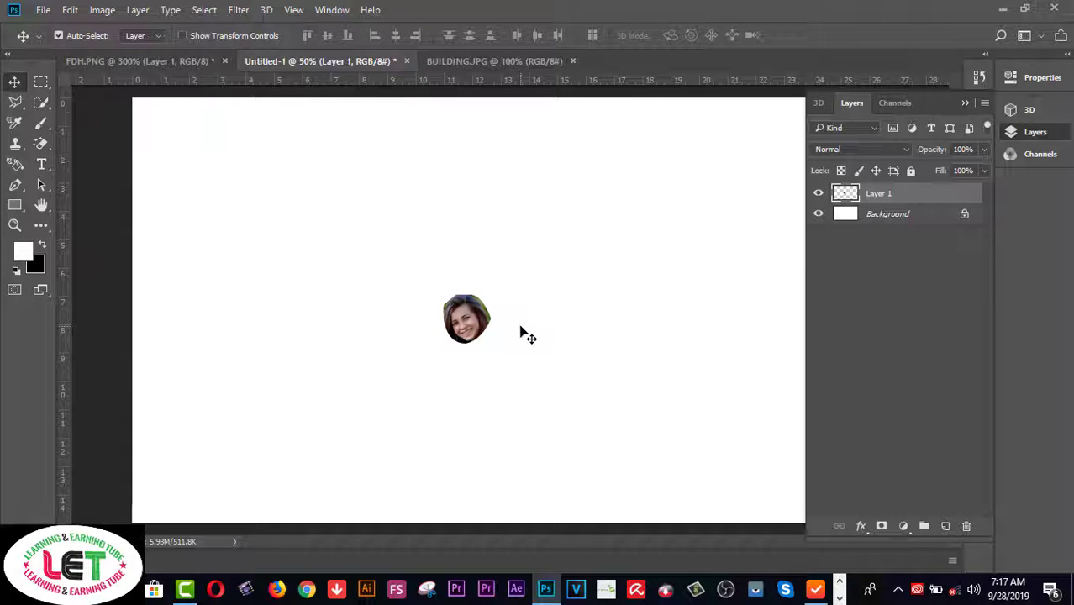
{"action": "key", "text": "ctrl"}
- Scale the head up to about 624% and apply the transform
{"action": "key", "text": "ctrl+t"}
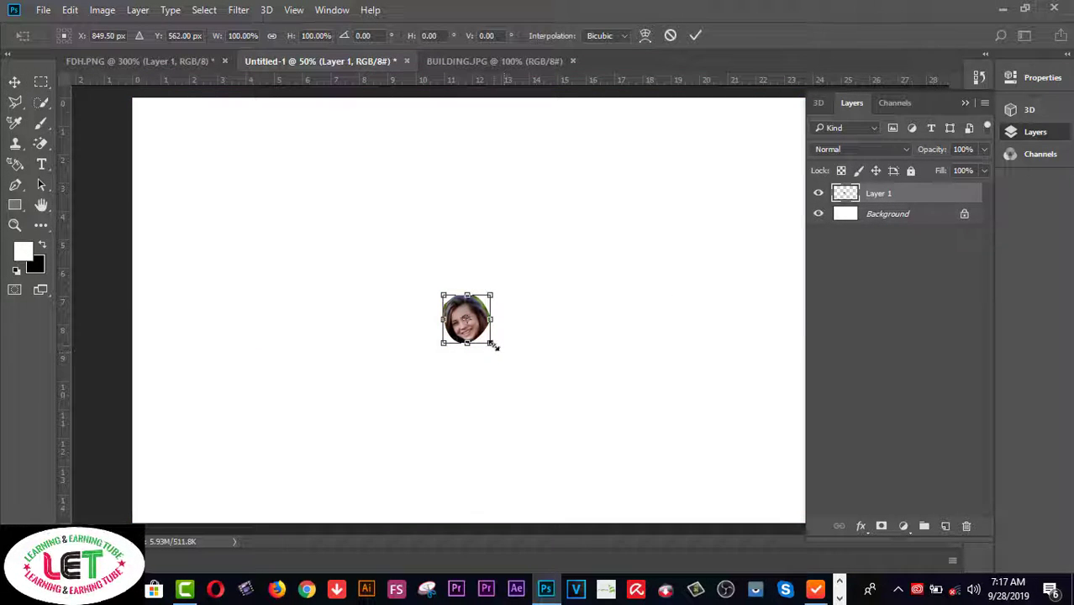
{"action": "left_click_drag", "start_coordinate": [492, 344], "coordinate": [617, 469]}
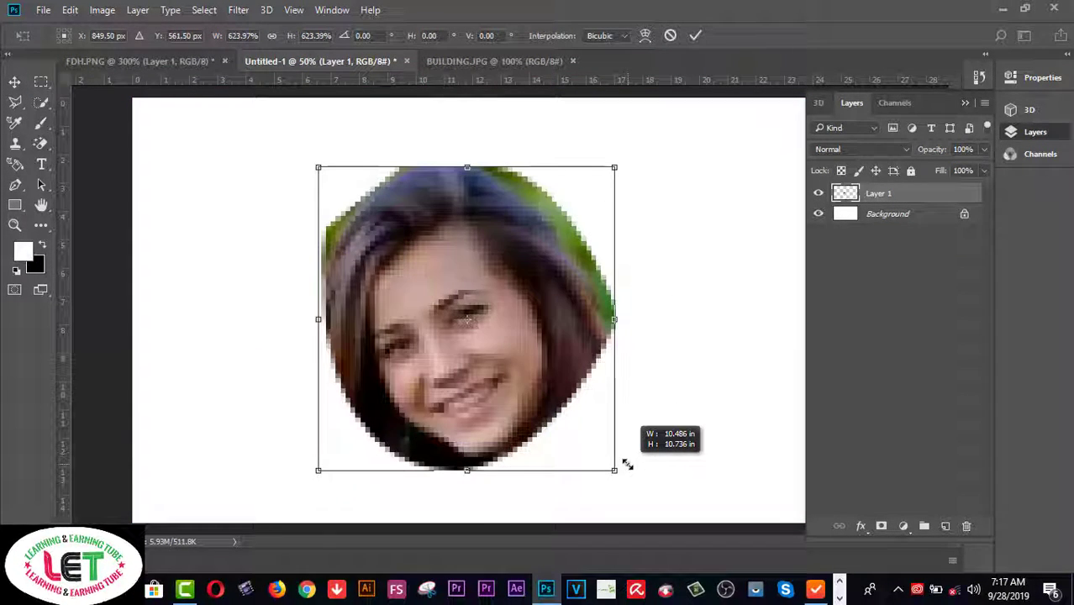
{"action": "left_click", "coordinate": [18, 82]}
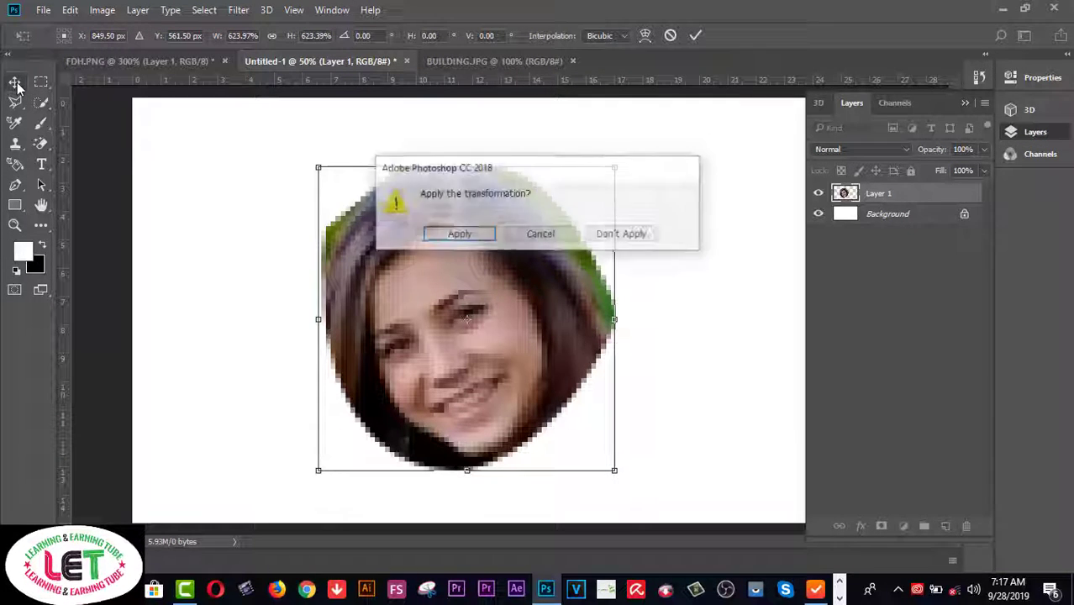
{"action": "left_click", "coordinate": [427, 237]}
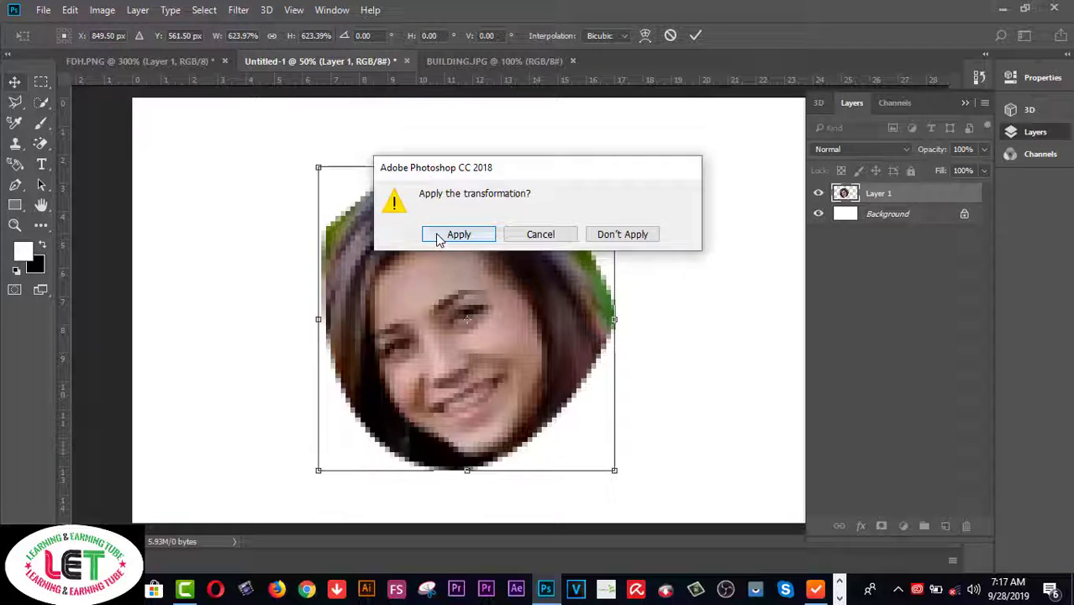
- Add an Outer Bevel style to Layer 1 with Depth 417, Size 24 and Soften 1
{"action": "right_click", "coordinate": [929, 201]}
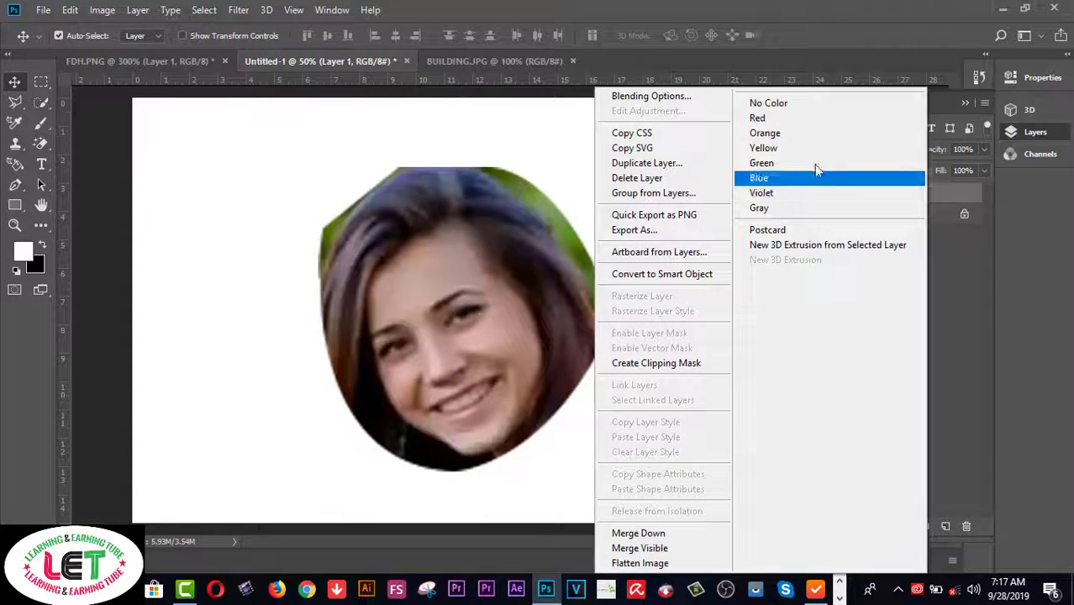
{"action": "left_click", "coordinate": [674, 97]}
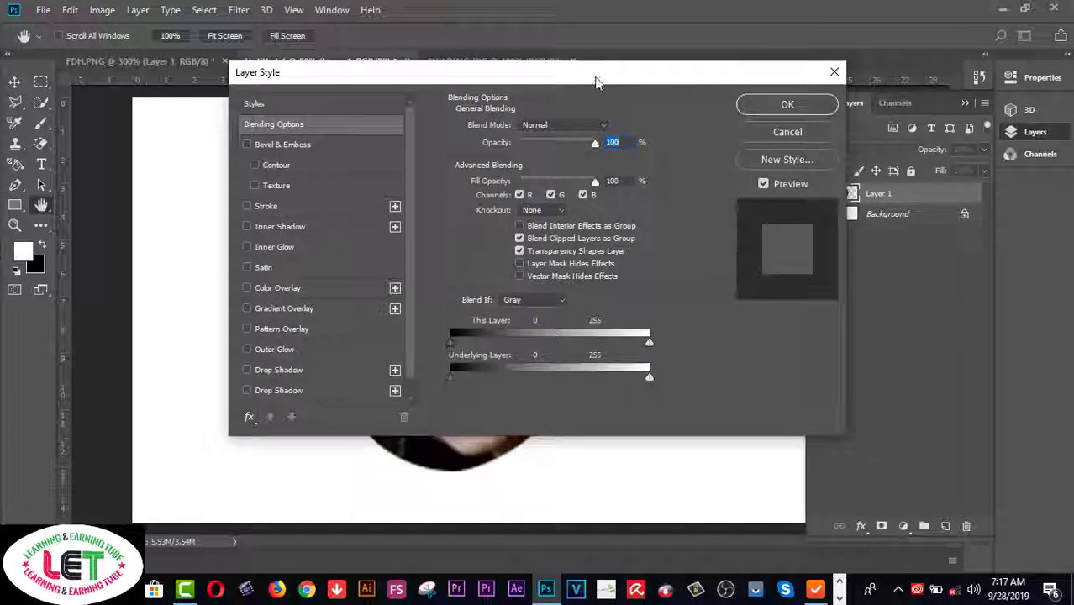
{"action": "left_click_drag", "start_coordinate": [600, 77], "coordinate": [1063, 118]}
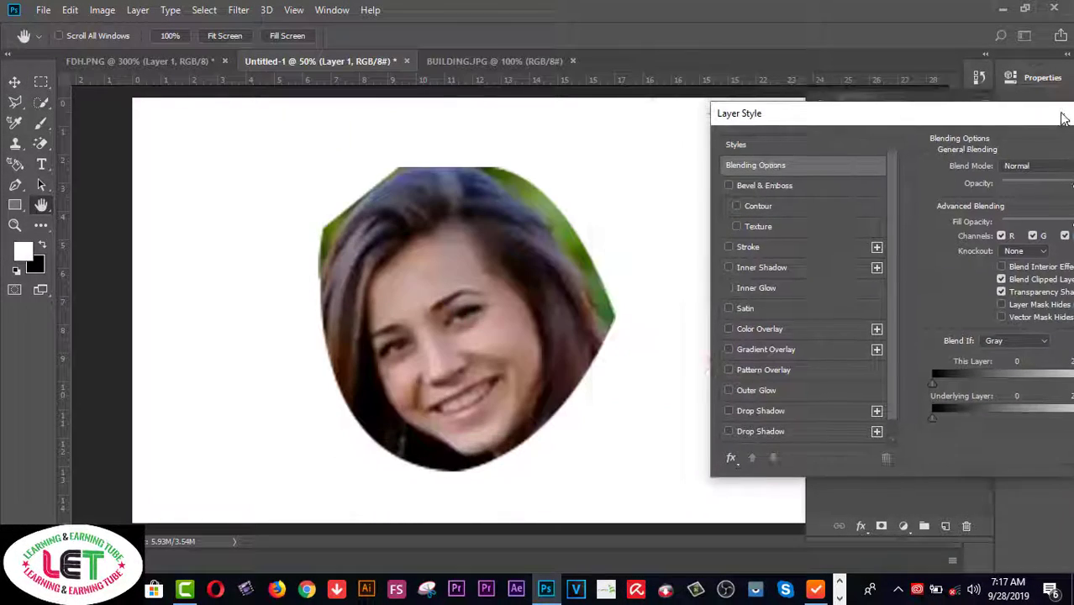
{"action": "left_click", "coordinate": [760, 188]}
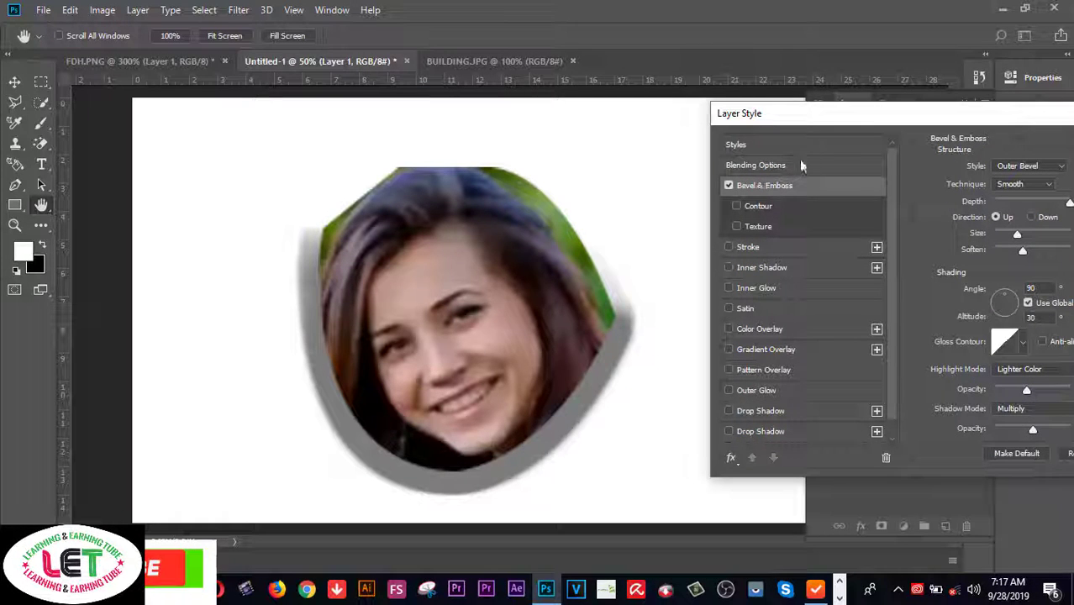
{"action": "left_click_drag", "start_coordinate": [871, 120], "coordinate": [781, 120]}
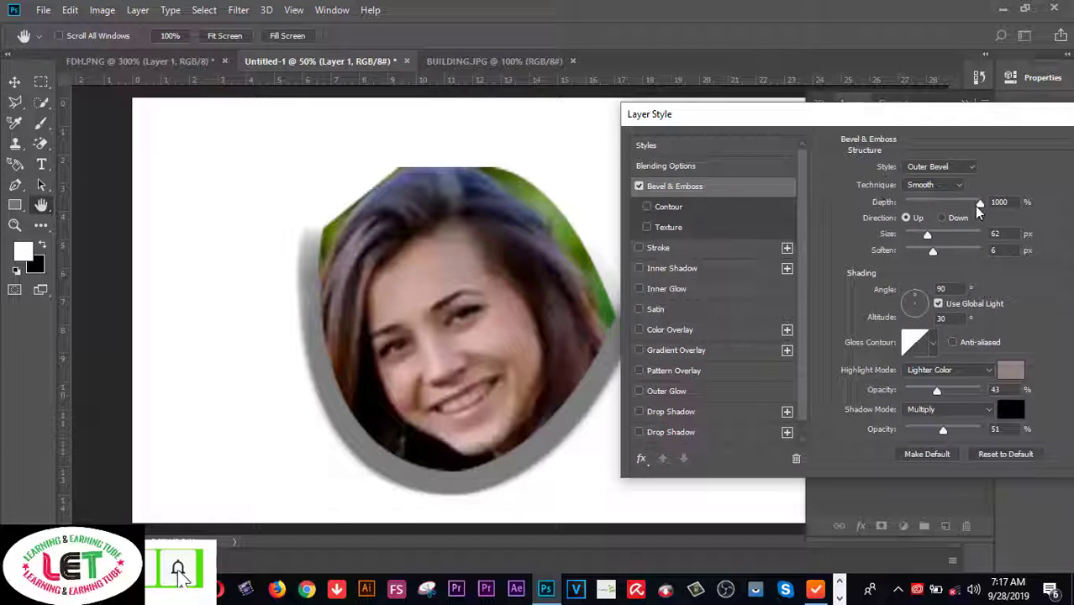
{"action": "mouse_move", "coordinate": [979, 203]}
{"action": "left_mouse_down"}
{"action": "mouse_move", "coordinate": [935, 203]}
{"action": "mouse_move", "coordinate": [915, 236]}
{"action": "mouse_move", "coordinate": [930, 249]}
{"action": "mouse_move", "coordinate": [913, 254]}
{"action": "left_mouse_up"}
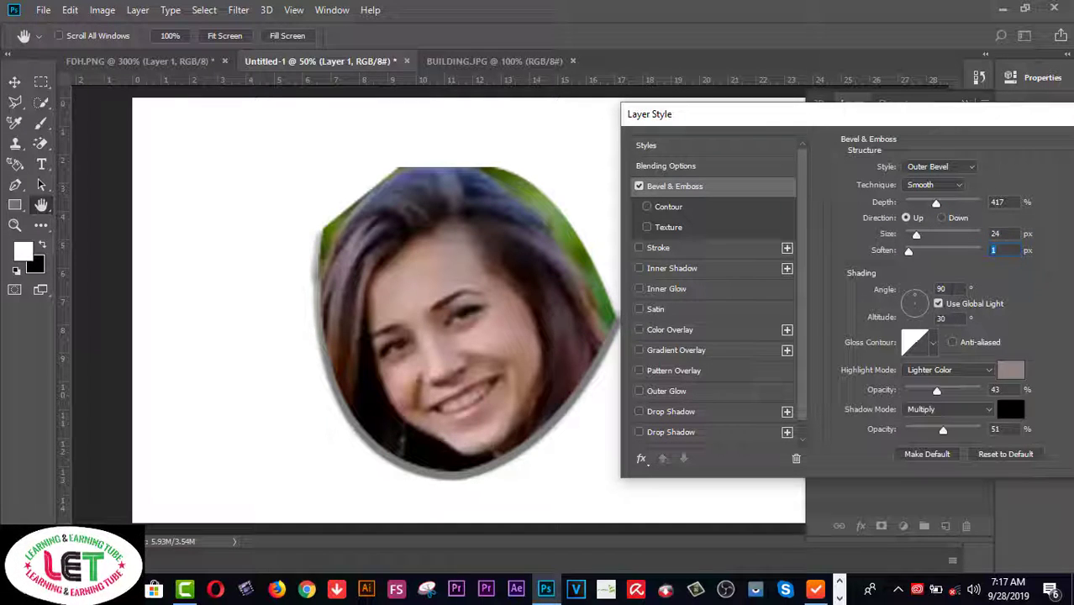
- Set the bevel's light angle to 101°
{"action": "left_click", "coordinate": [943, 288]}
{"action": "key", "text": "Up"}
{"action": "key", "text": "Up"}
{"action": "key", "text": "Up"}
{"action": "key", "text": "Up"}
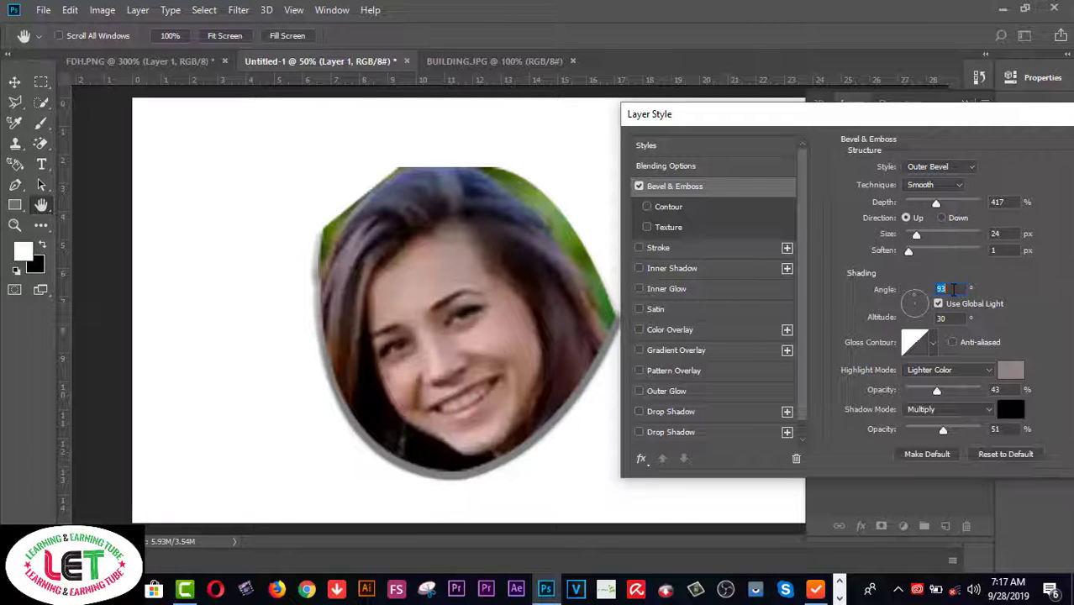
{"action": "key", "text": "Up"}
{"action": "key", "text": "Up"}
{"action": "key", "text": "Up"}
{"action": "key", "text": "Up"}
{"action": "key", "text": "Up"}
{"action": "key", "text": "Up"}
{"action": "key", "text": "Up"}
{"action": "key", "text": "Up"}
{"action": "key", "text": "Up"}
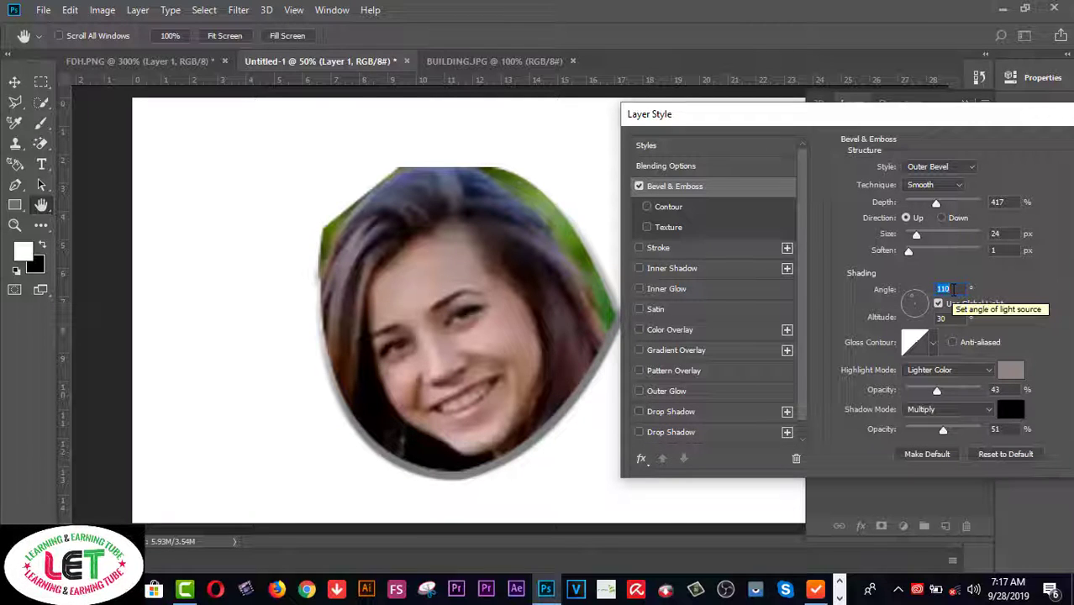
{"action": "key", "text": "Down"}
{"action": "key", "text": "Down"}
{"action": "key", "text": "Down"}
{"action": "key", "text": "Down"}
{"action": "key", "text": "Down"}
{"action": "key", "text": "Down"}
{"action": "key", "text": "Down"}
{"action": "key", "text": "Down"}
{"action": "key", "text": "Down"}
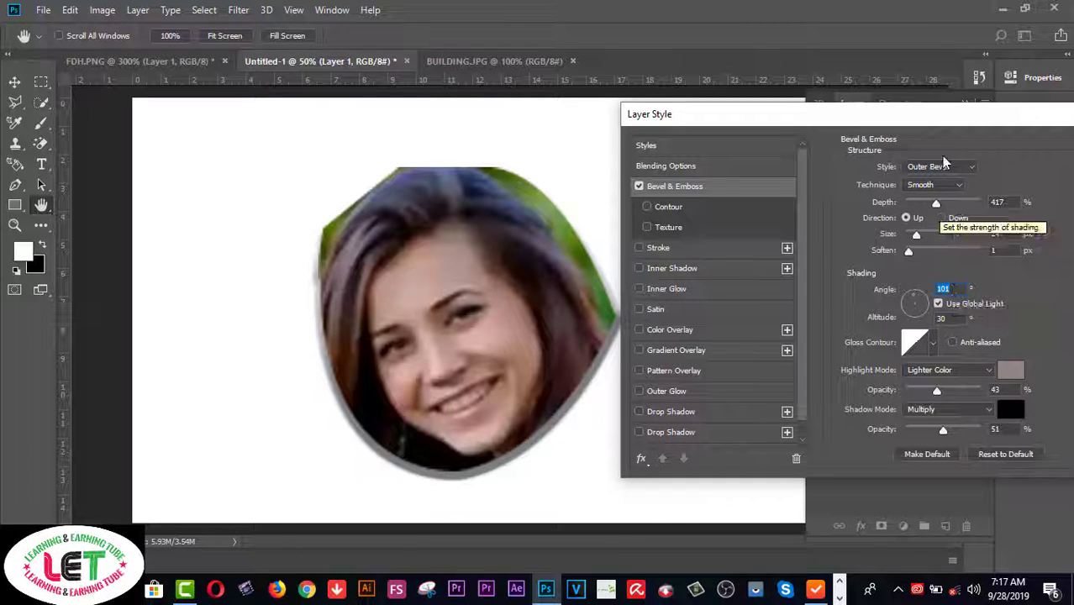
{"action": "left_click_drag", "start_coordinate": [953, 121], "coordinate": [931, 105]}
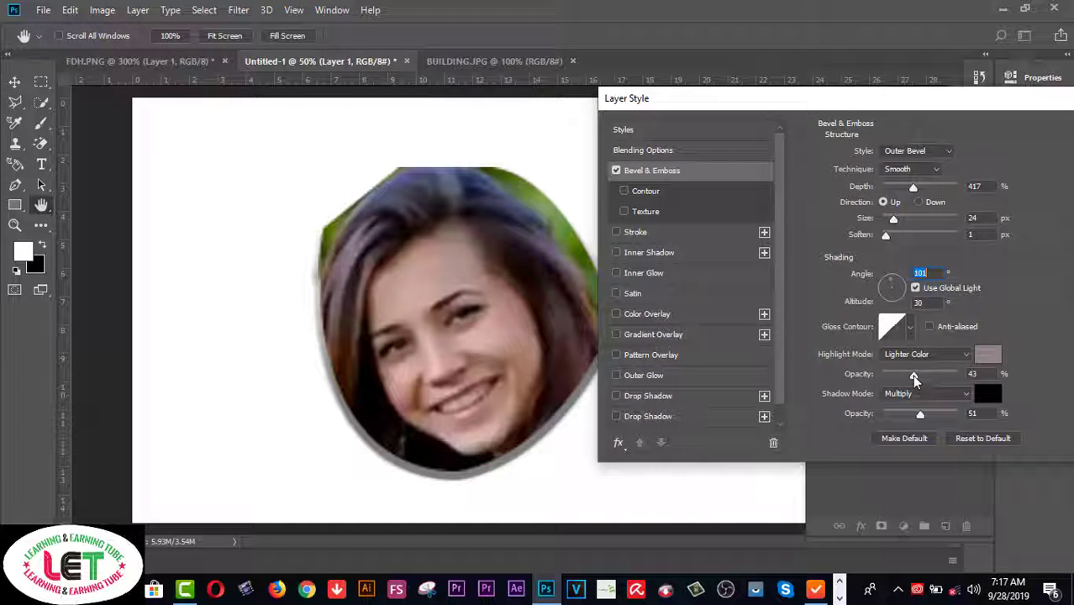
- Lower the bevel highlight and shadow opacities, apply the style, and start a Gradient Map adjustment
{"action": "left_click_drag", "start_coordinate": [913, 374], "coordinate": [884, 377]}
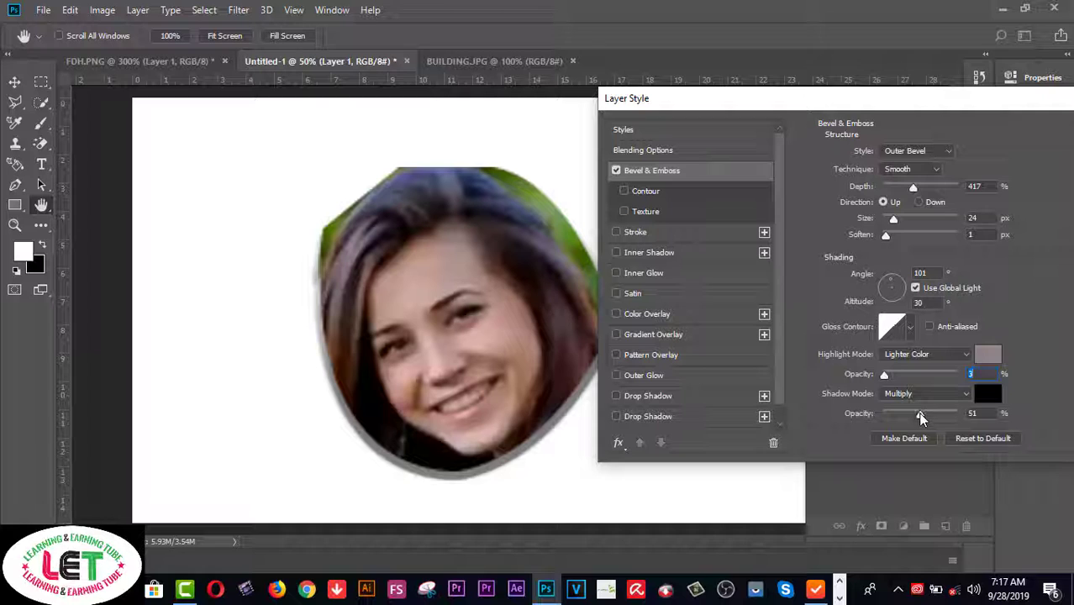
{"action": "left_click_drag", "start_coordinate": [920, 415], "coordinate": [899, 416]}
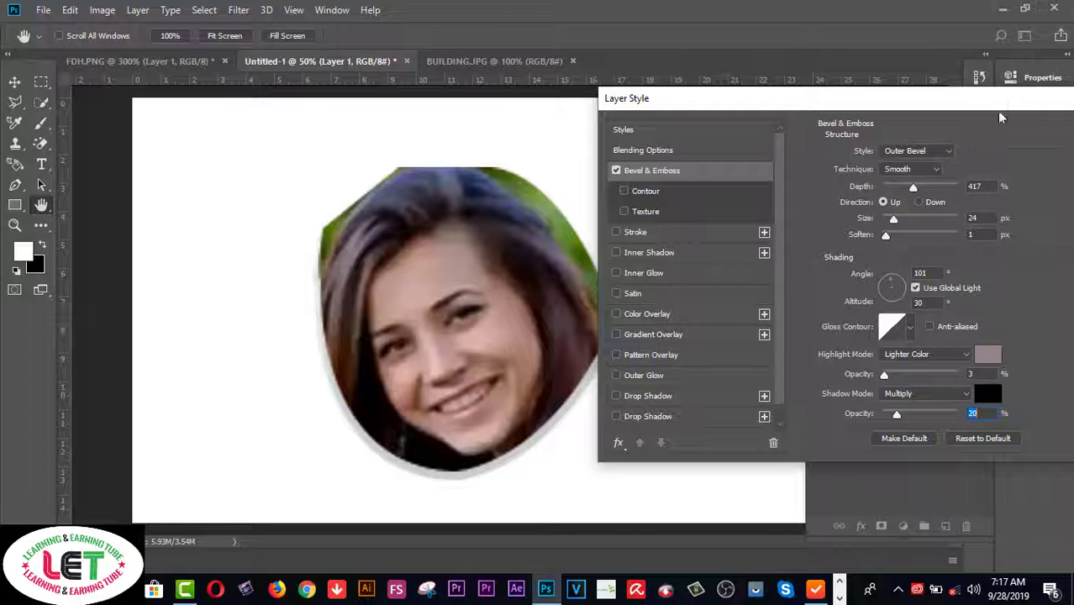
{"action": "left_click_drag", "start_coordinate": [1008, 105], "coordinate": [829, 185]}
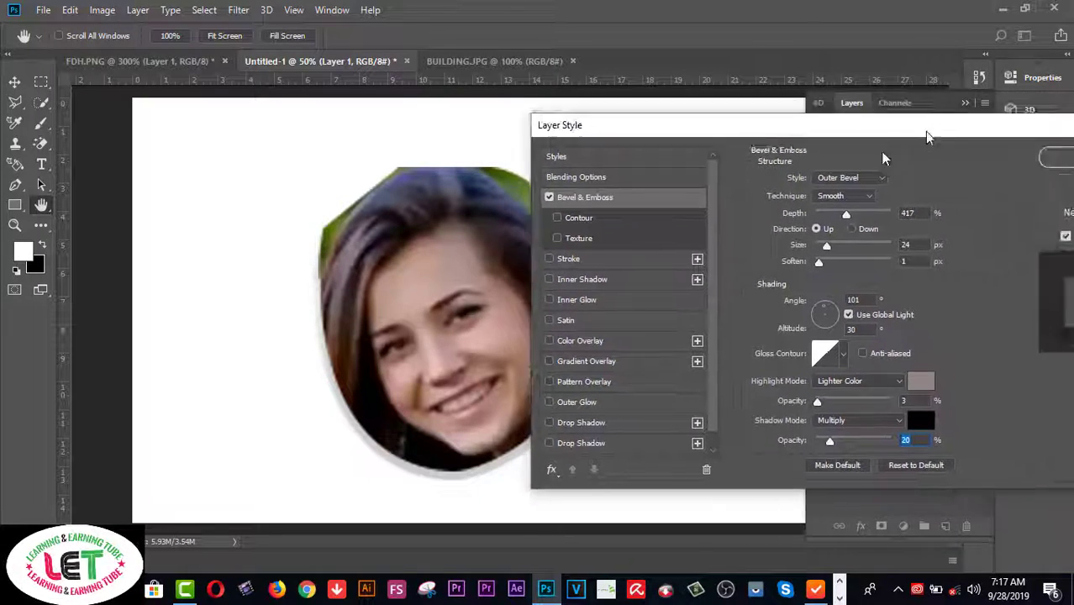
{"action": "left_click", "coordinate": [953, 216]}
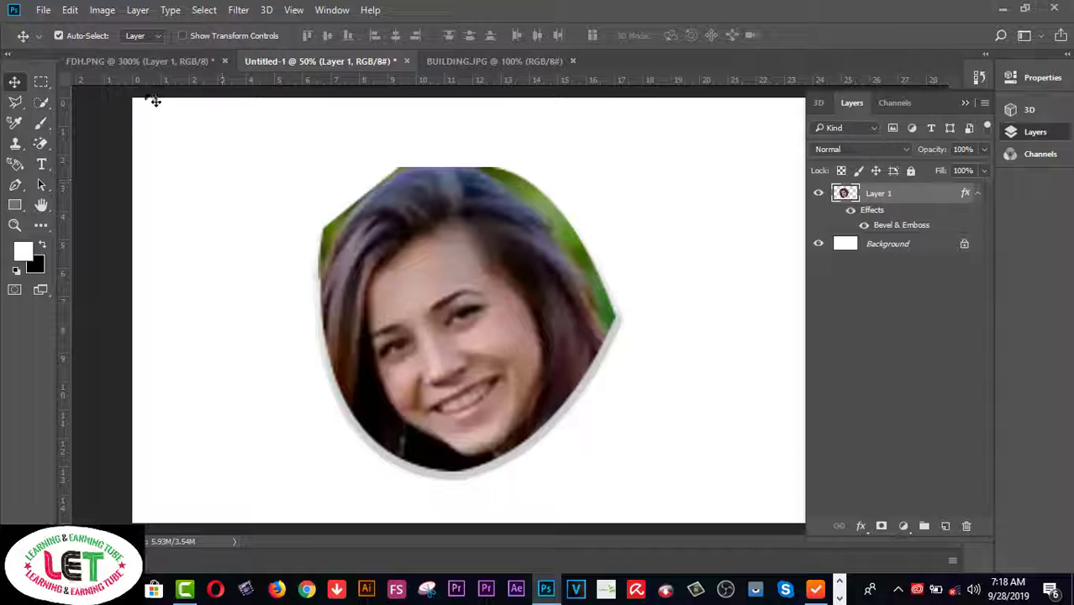
{"action": "left_click", "coordinate": [102, 11]}
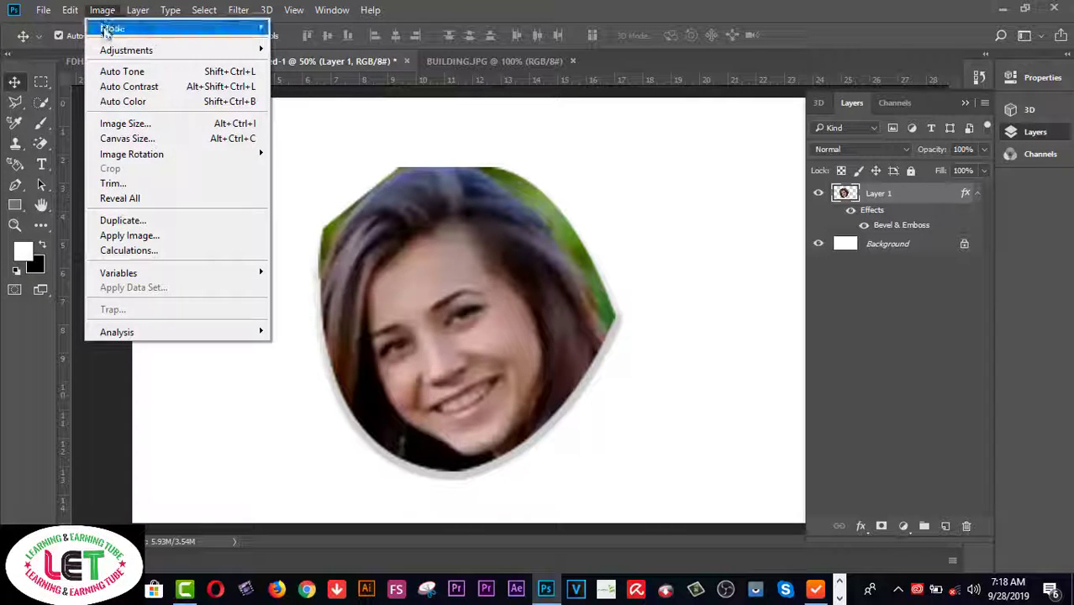
{"action": "mouse_move", "coordinate": [126, 50]}
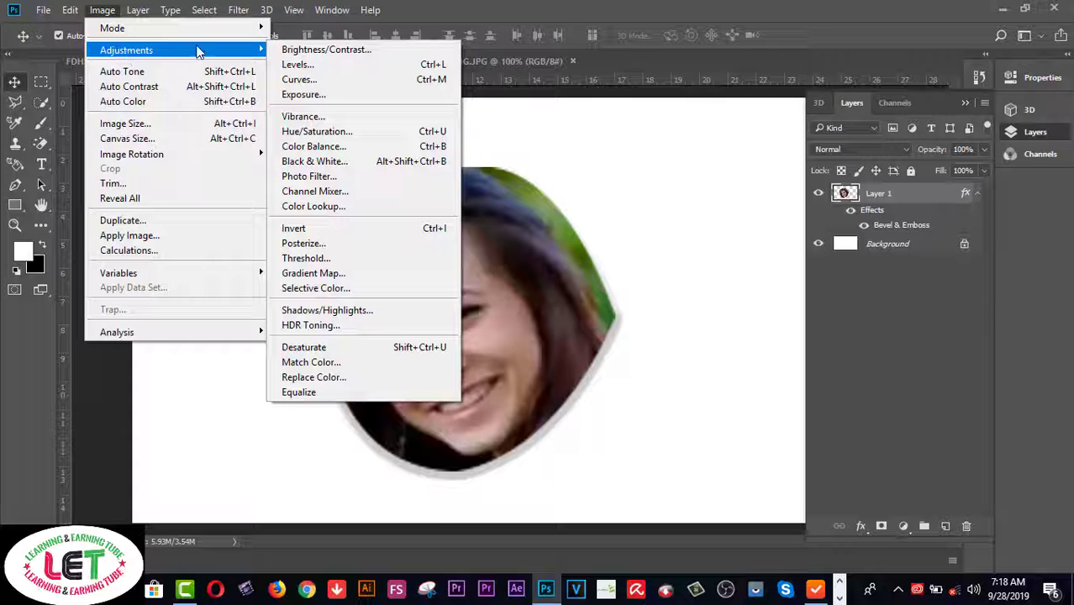
{"action": "left_click", "coordinate": [311, 274]}
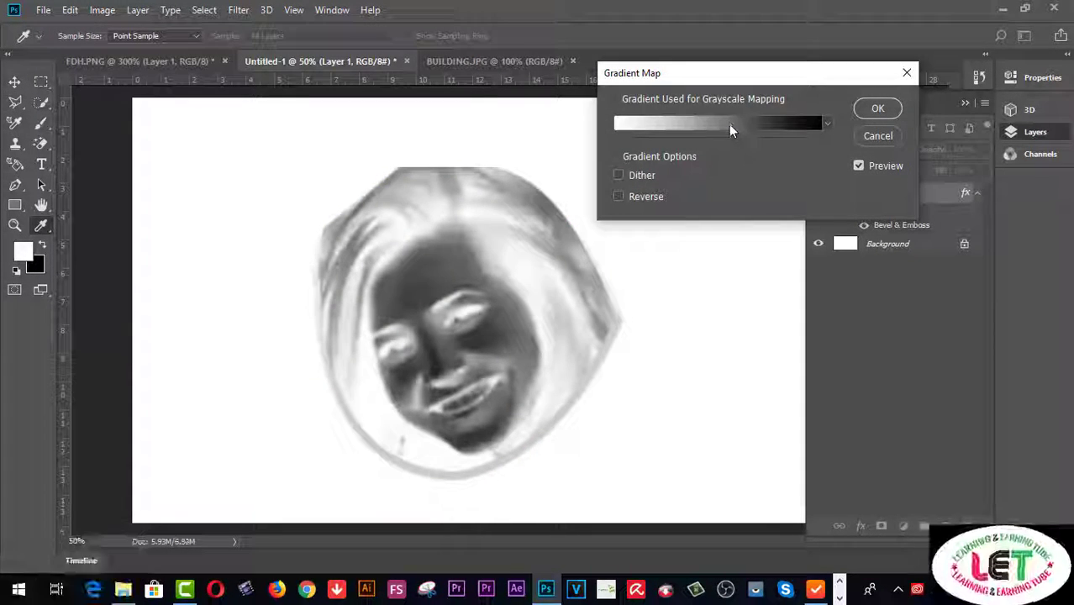
- Preview gradient presets such as Red, Green, Violet, Orange, Neutral Density and Chrome, finishing on Copper
{"action": "left_click", "coordinate": [757, 123]}
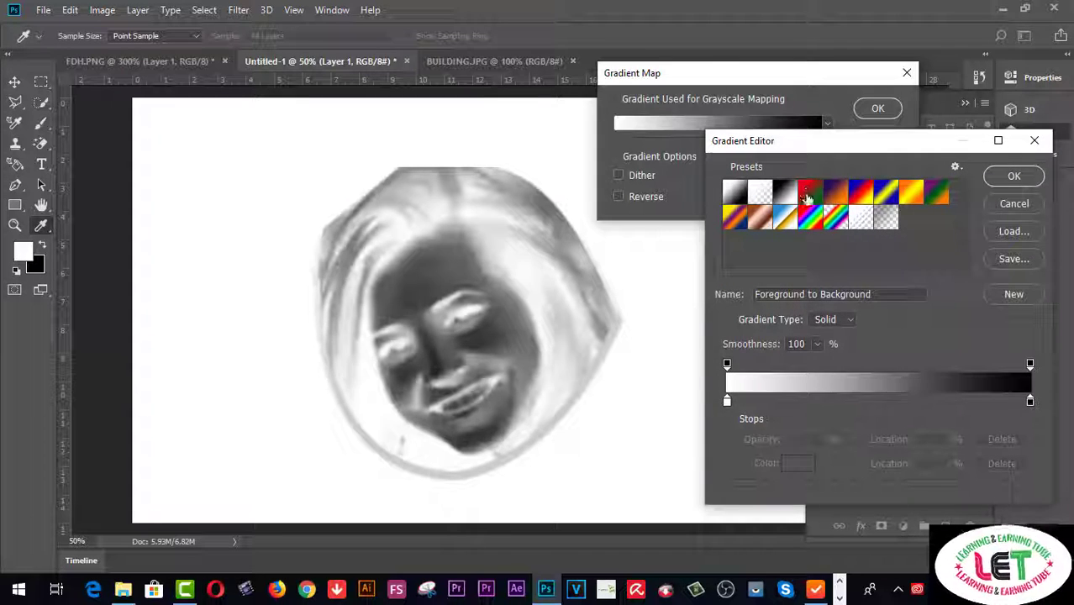
{"action": "left_click", "coordinate": [807, 195]}
{"action": "left_click", "coordinate": [825, 198]}
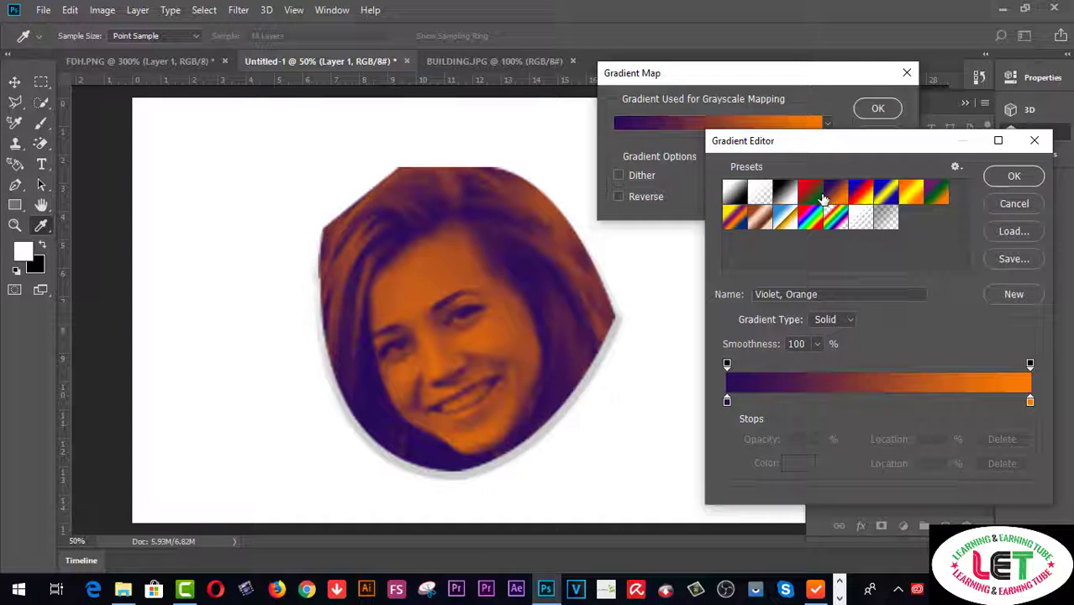
{"action": "left_click", "coordinate": [736, 195]}
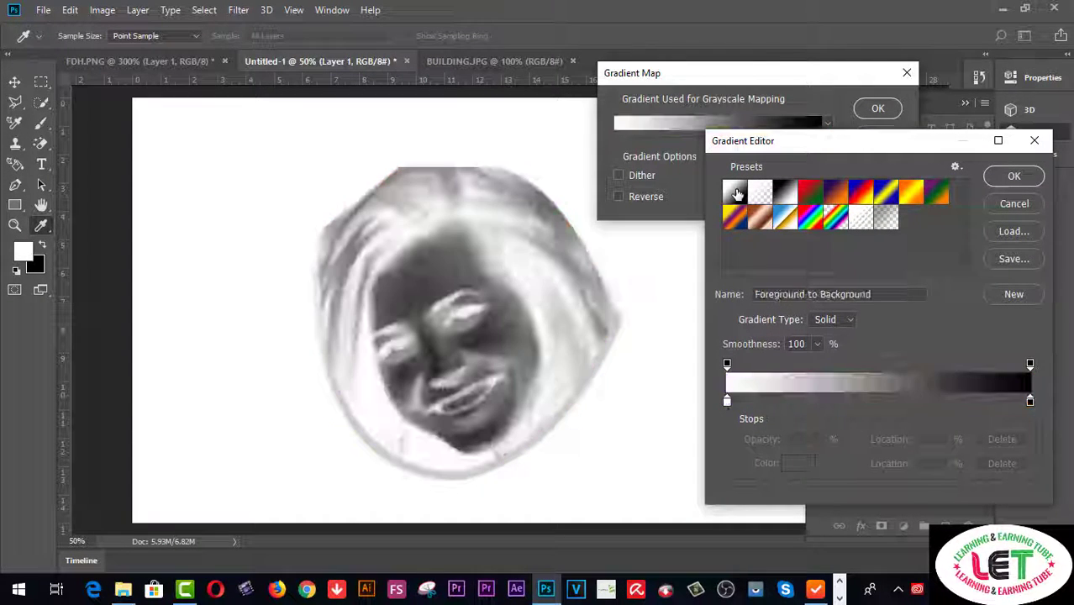
{"action": "left_click", "coordinate": [784, 194]}
{"action": "left_click", "coordinate": [810, 194]}
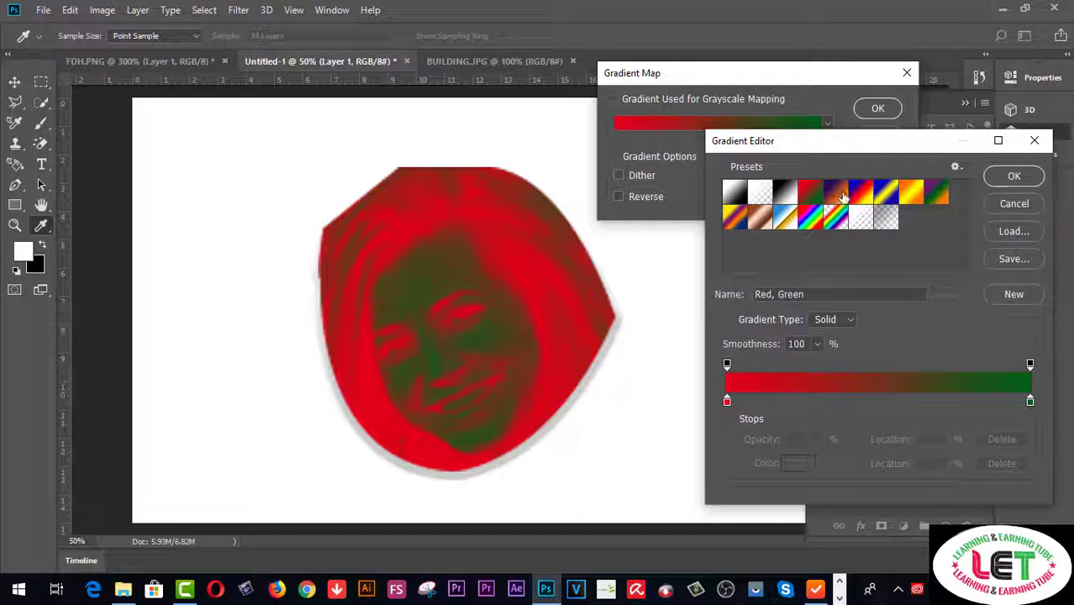
{"action": "left_click", "coordinate": [843, 196]}
{"action": "left_click", "coordinate": [864, 198]}
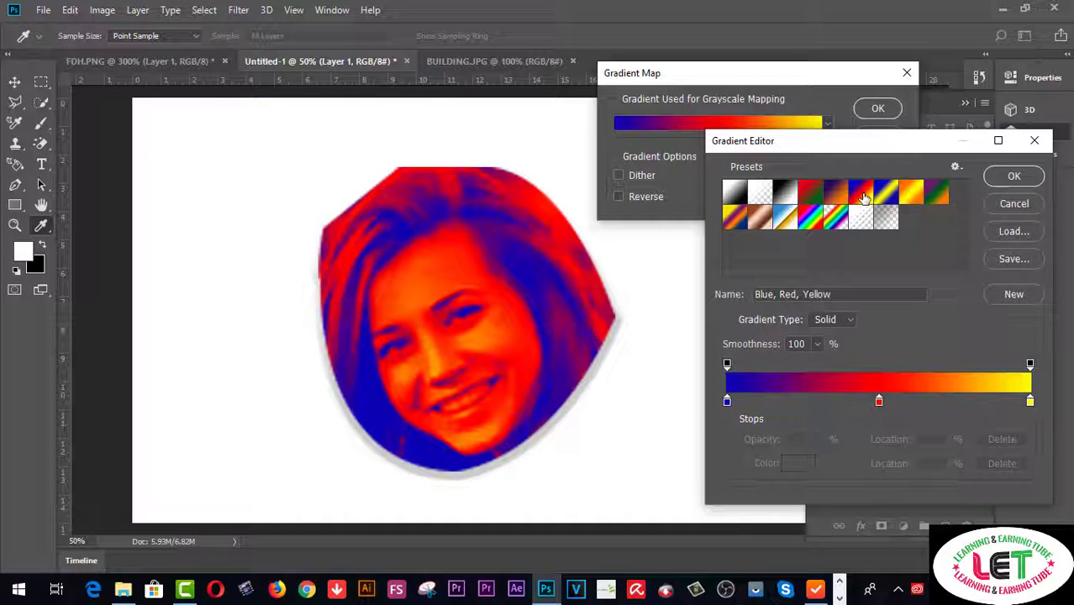
{"action": "left_click", "coordinate": [887, 195]}
{"action": "left_click", "coordinate": [911, 195]}
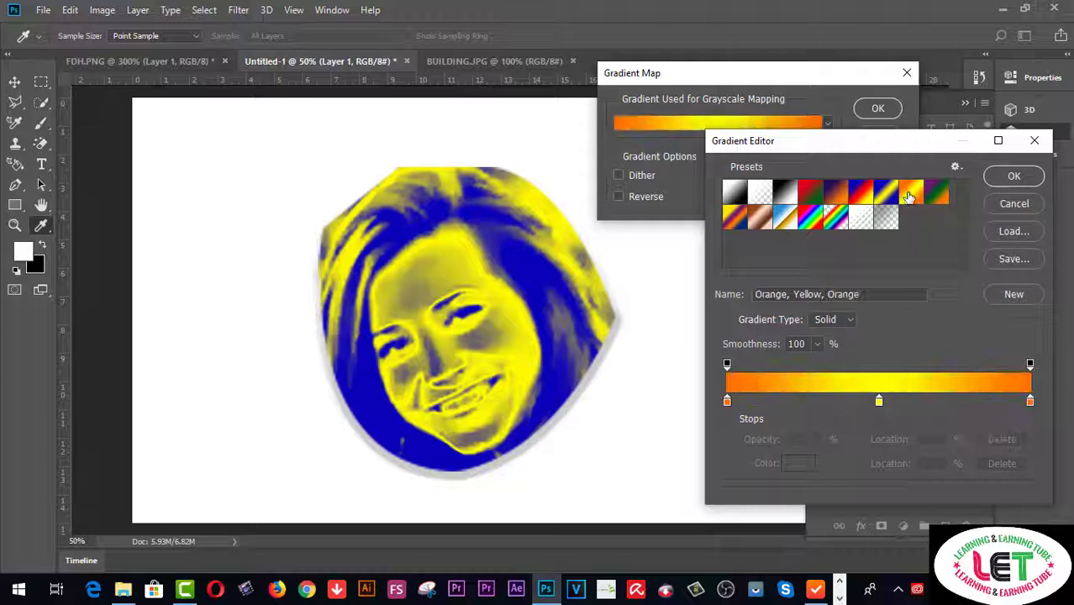
{"action": "left_click", "coordinate": [935, 195]}
{"action": "left_click", "coordinate": [889, 218]}
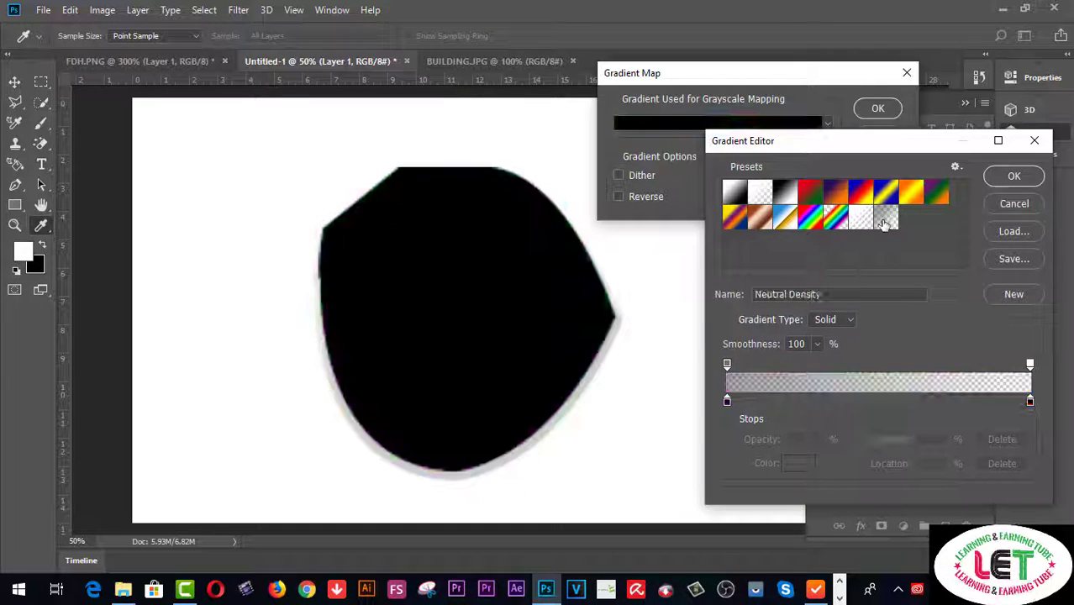
{"action": "left_click", "coordinate": [786, 218]}
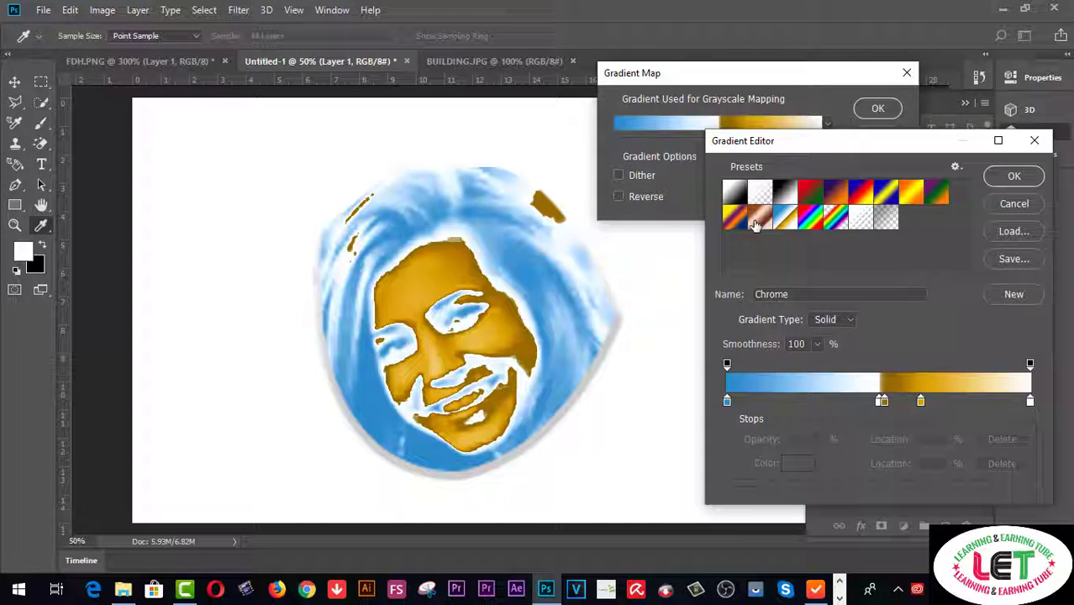
{"action": "left_click", "coordinate": [759, 218]}
{"action": "left_click", "coordinate": [735, 221]}
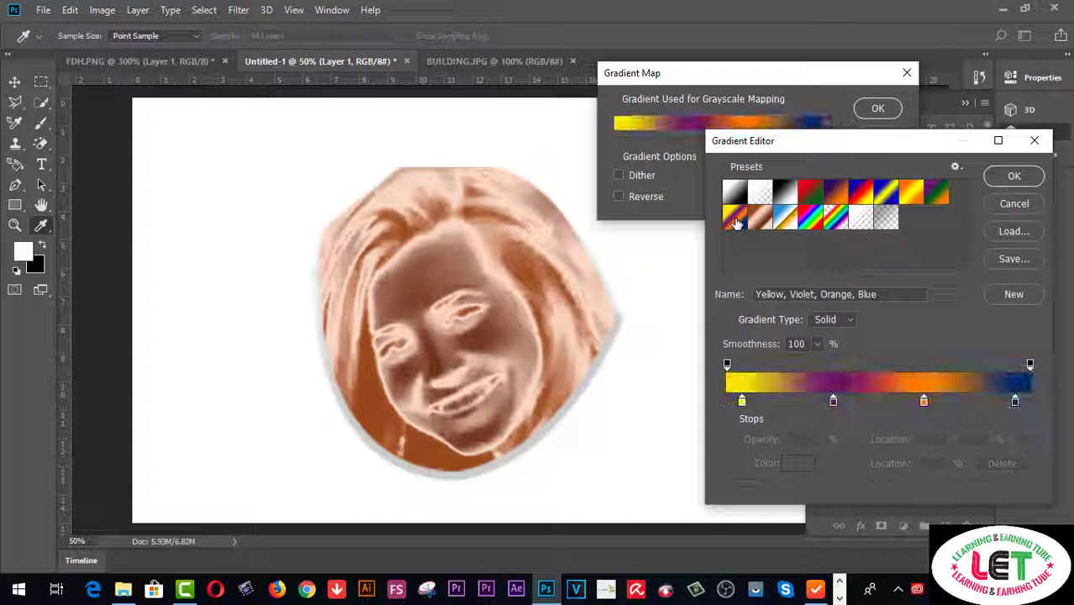
{"action": "left_click", "coordinate": [759, 218]}
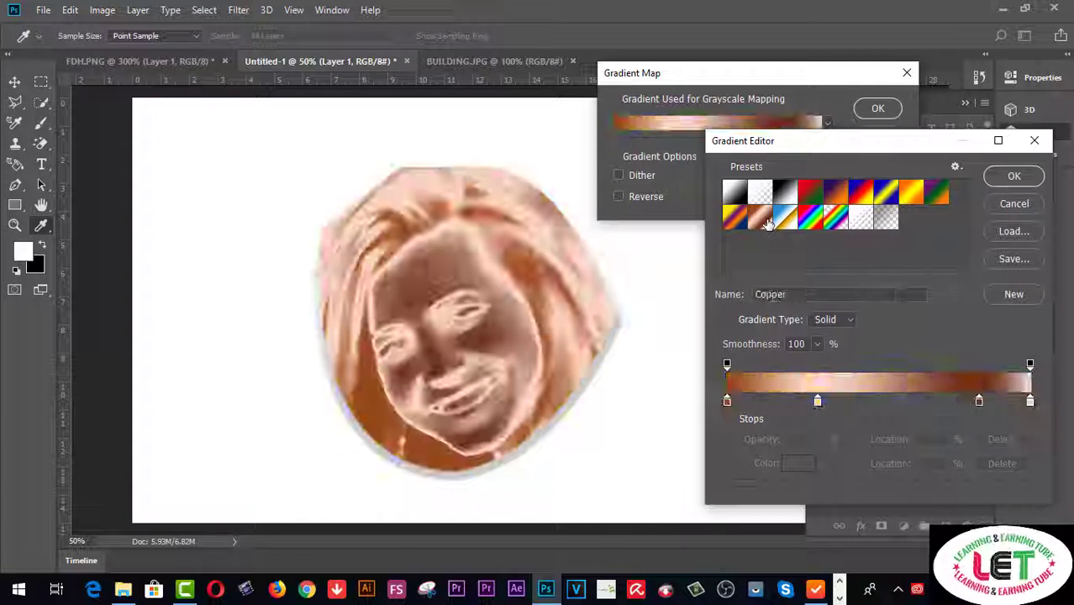
- Move the copper gradient stops to 19% and 79%, add a light stop near 65%, and apply the map
{"action": "mouse_move", "coordinate": [815, 401]}
{"action": "left_mouse_down"}
{"action": "mouse_move", "coordinate": [785, 401]}
{"action": "mouse_move", "coordinate": [952, 400]}
{"action": "left_mouse_up"}
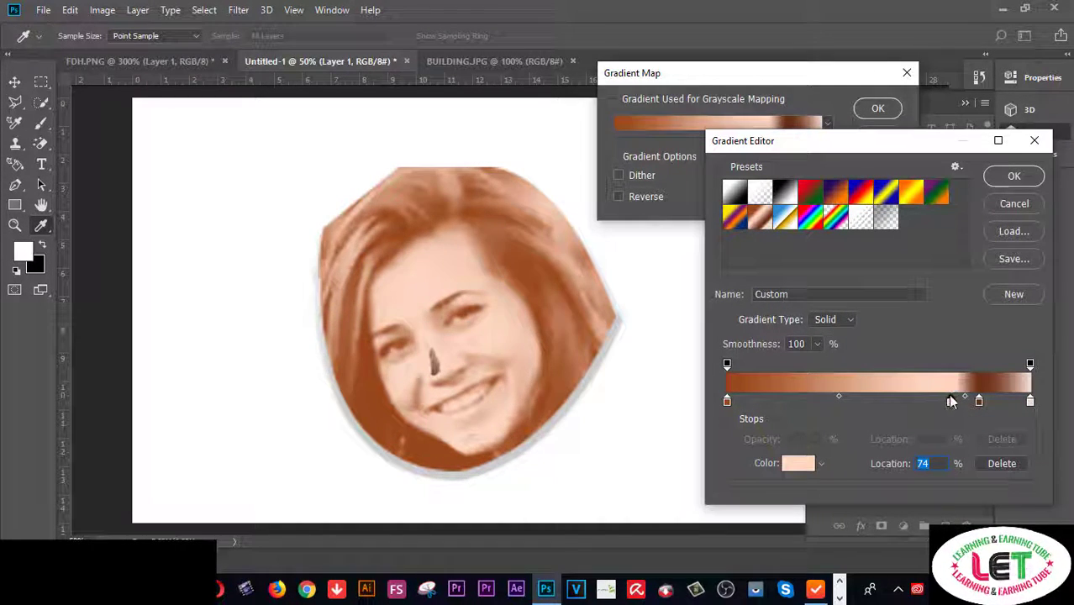
{"action": "mouse_move", "coordinate": [951, 402]}
{"action": "left_mouse_down"}
{"action": "mouse_move", "coordinate": [978, 402]}
{"action": "mouse_move", "coordinate": [921, 404]}
{"action": "mouse_move", "coordinate": [1012, 402]}
{"action": "left_mouse_up"}
{"action": "left_click", "coordinate": [954, 403]}
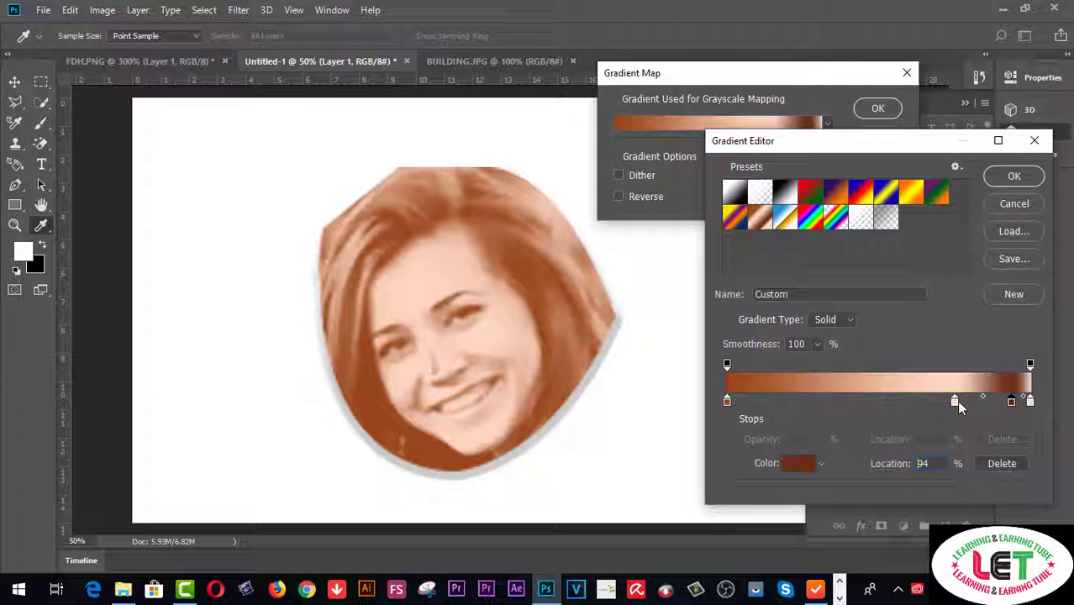
{"action": "left_click_drag", "start_coordinate": [956, 401], "coordinate": [901, 400]}
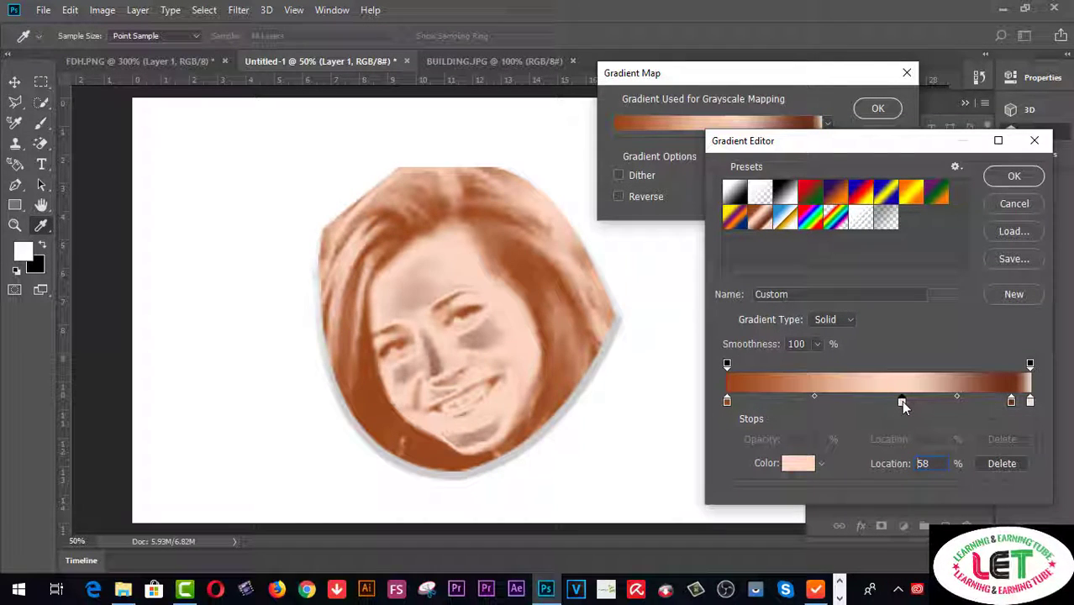
{"action": "left_click", "coordinate": [1007, 178]}
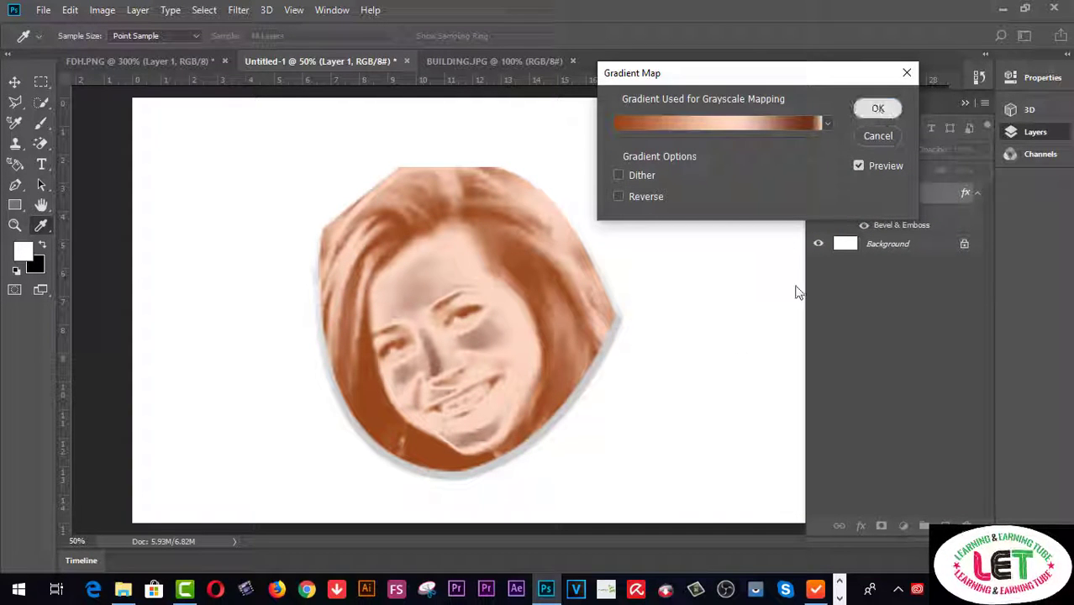
{"action": "left_click", "coordinate": [889, 112]}
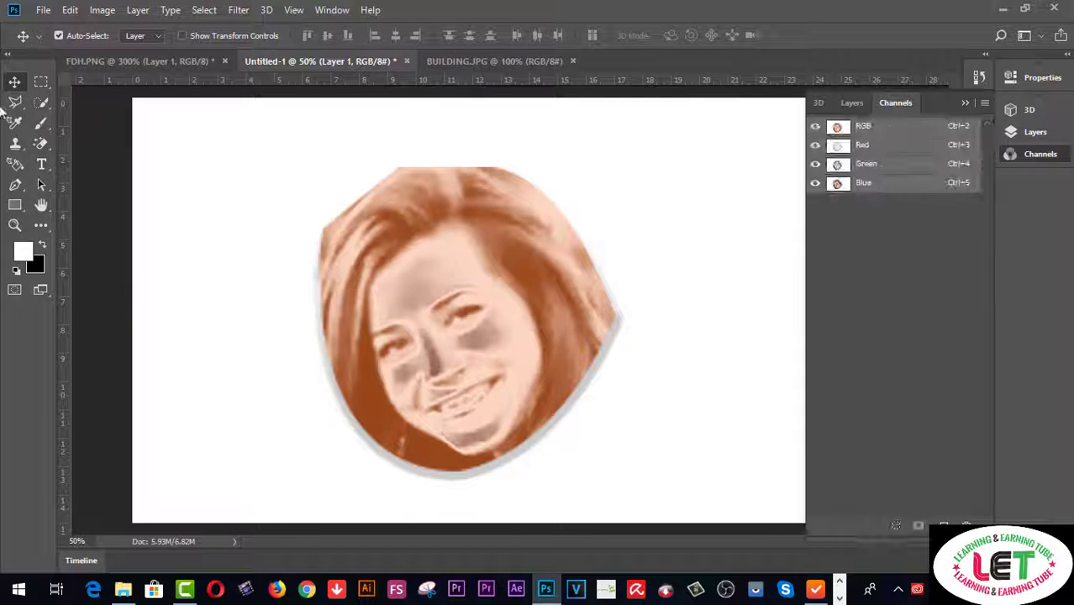
- Save the image as a PNG named 'FACE LOGO 1' in the My ILLUSTRATOR dESIGN folder
{"action": "left_click", "coordinate": [42, 11]}
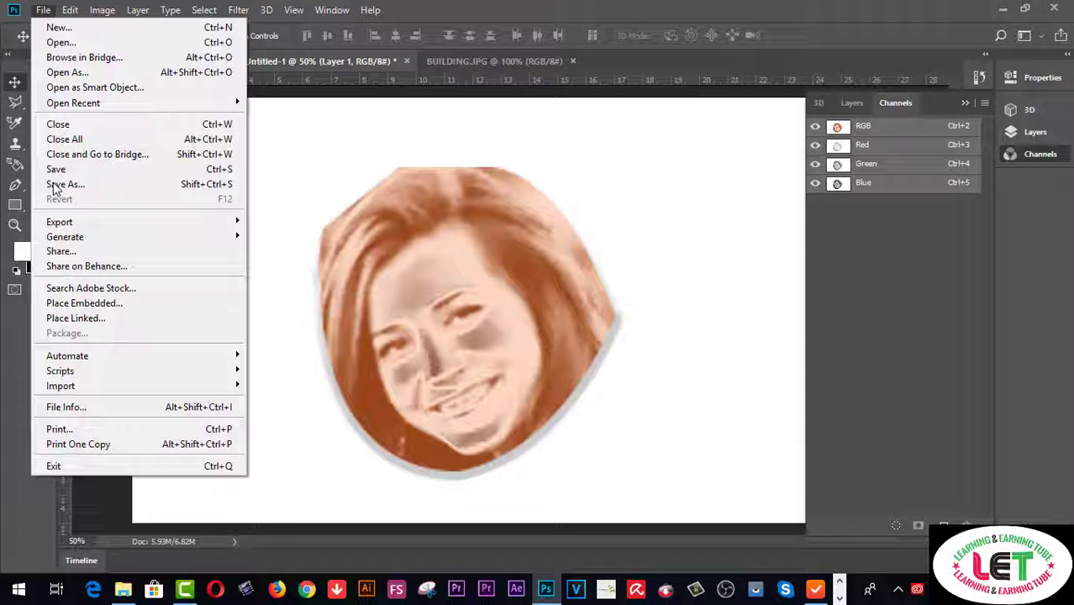
{"action": "left_click", "coordinate": [53, 184]}
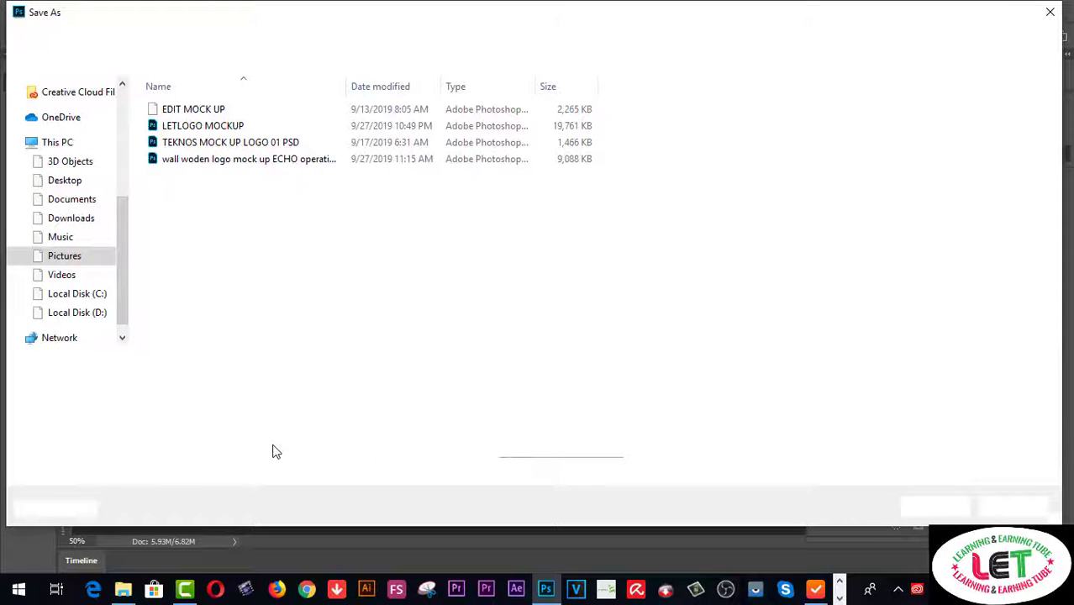
{"action": "left_click", "coordinate": [242, 383]}
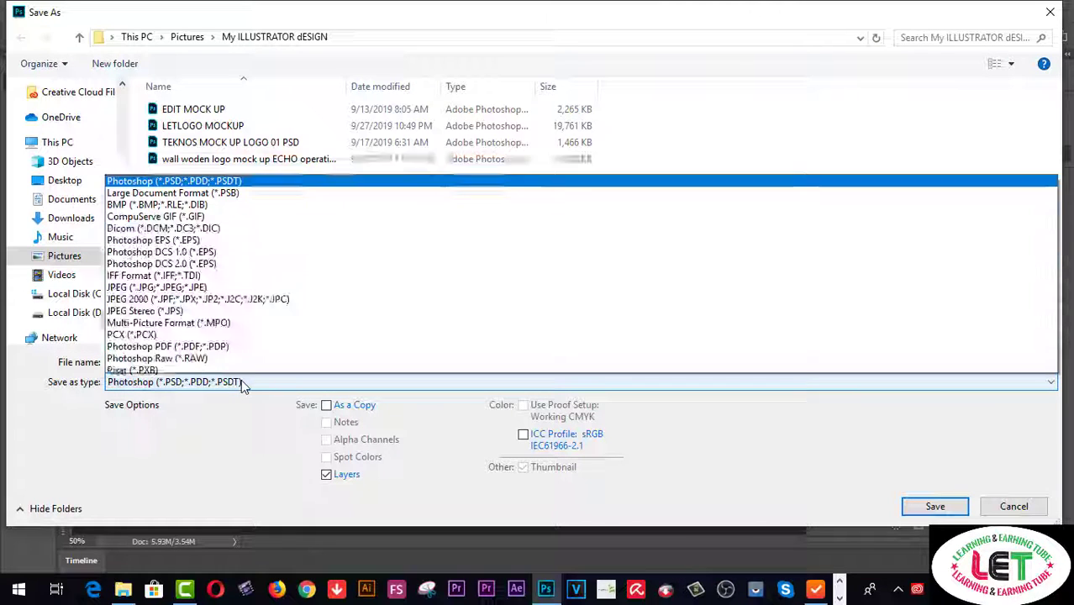
{"action": "left_click", "coordinate": [194, 319]}
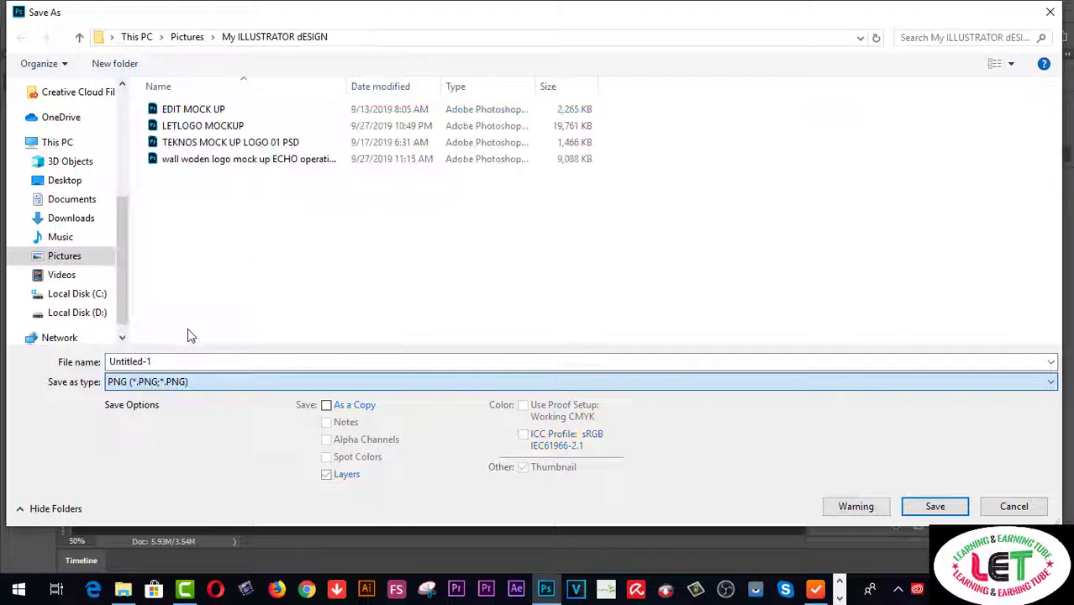
{"action": "left_click_drag", "start_coordinate": [171, 363], "coordinate": [109, 362]}
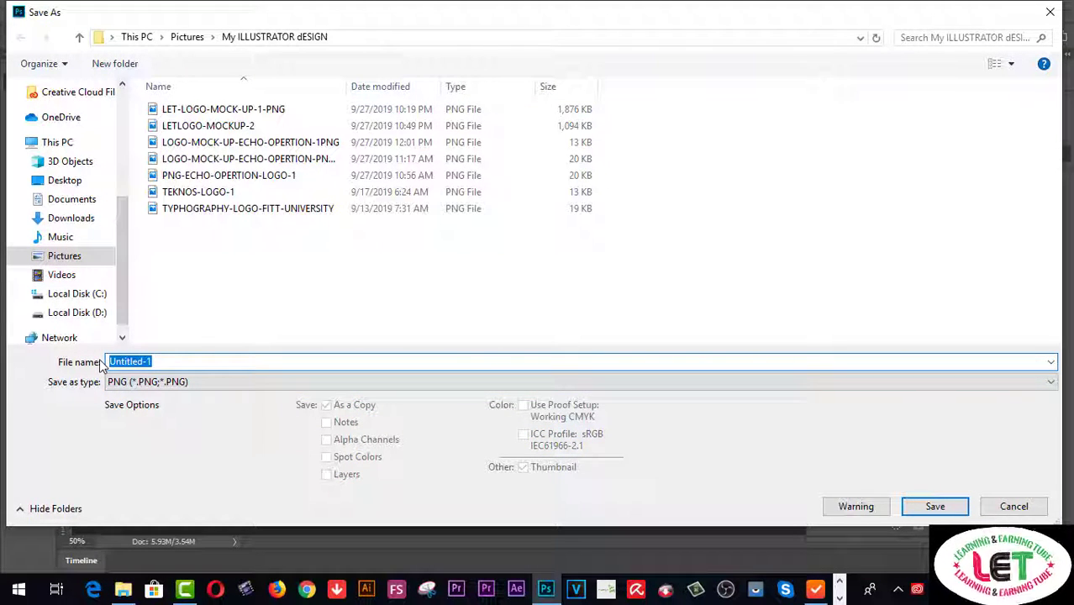
{"action": "type", "text": "FACE LOGO 1"}
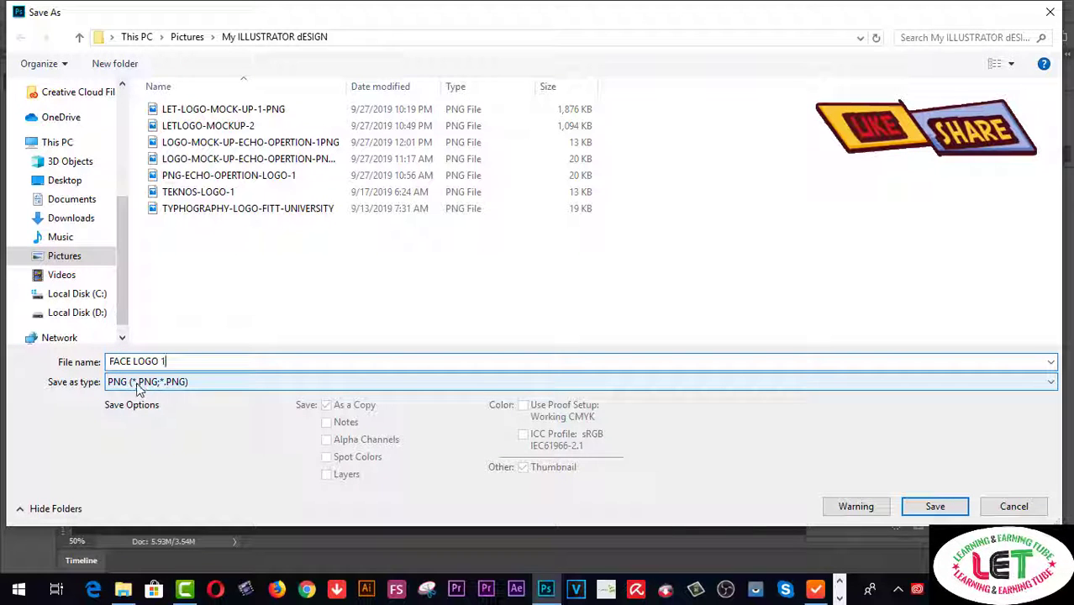
{"action": "left_click", "coordinate": [925, 510]}
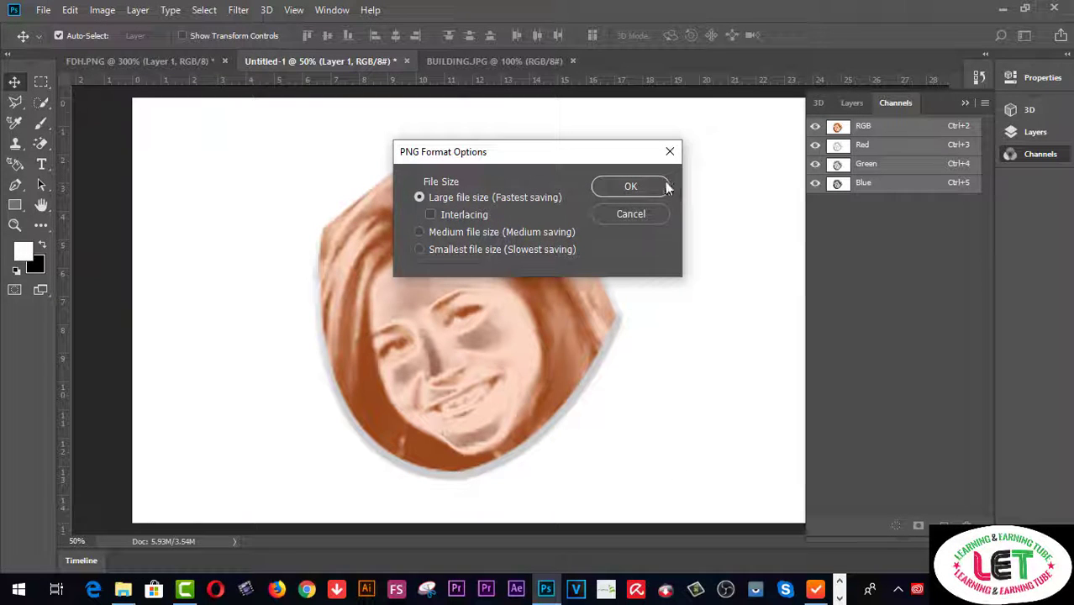
- Accept the default PNG options, then start a PNG-24 Save for Web (Legacy) export fitted on screen
{"action": "left_click", "coordinate": [647, 187]}
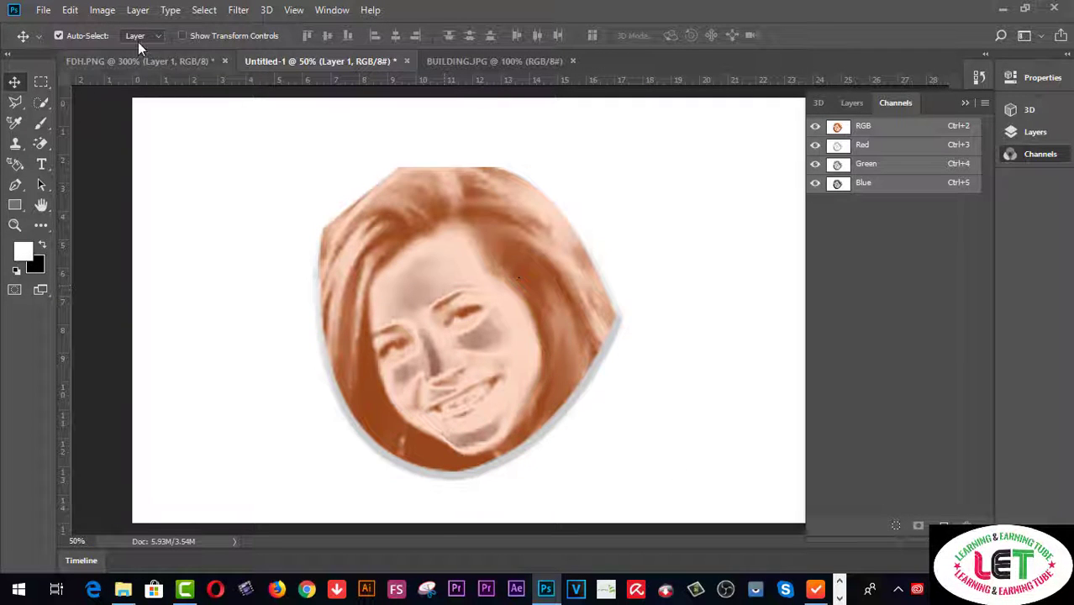
{"action": "left_click", "coordinate": [45, 15]}
{"action": "mouse_move", "coordinate": [60, 222]}
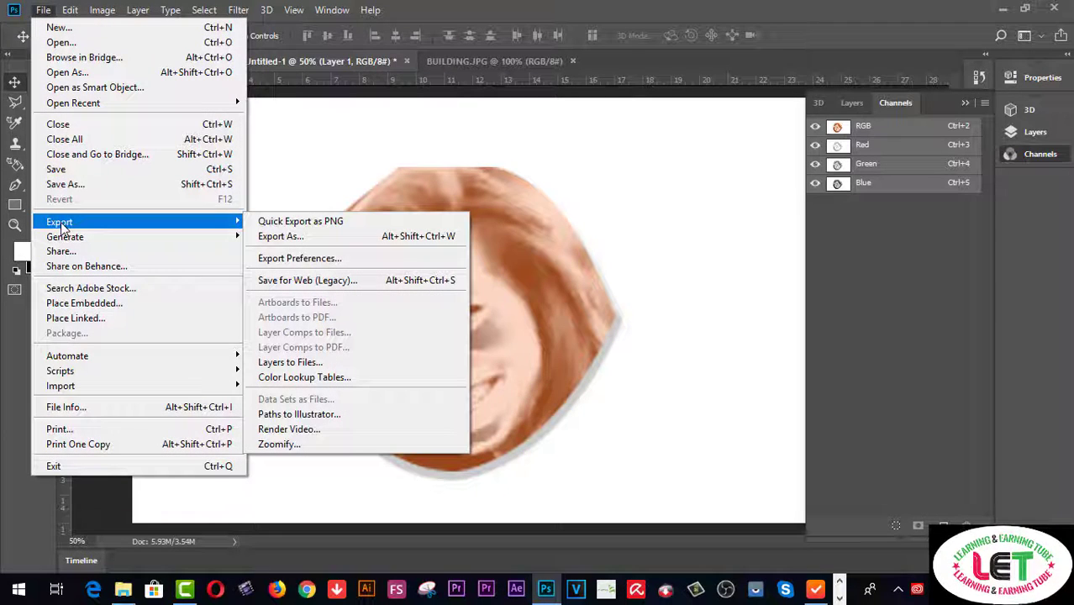
{"action": "left_click", "coordinate": [283, 281]}
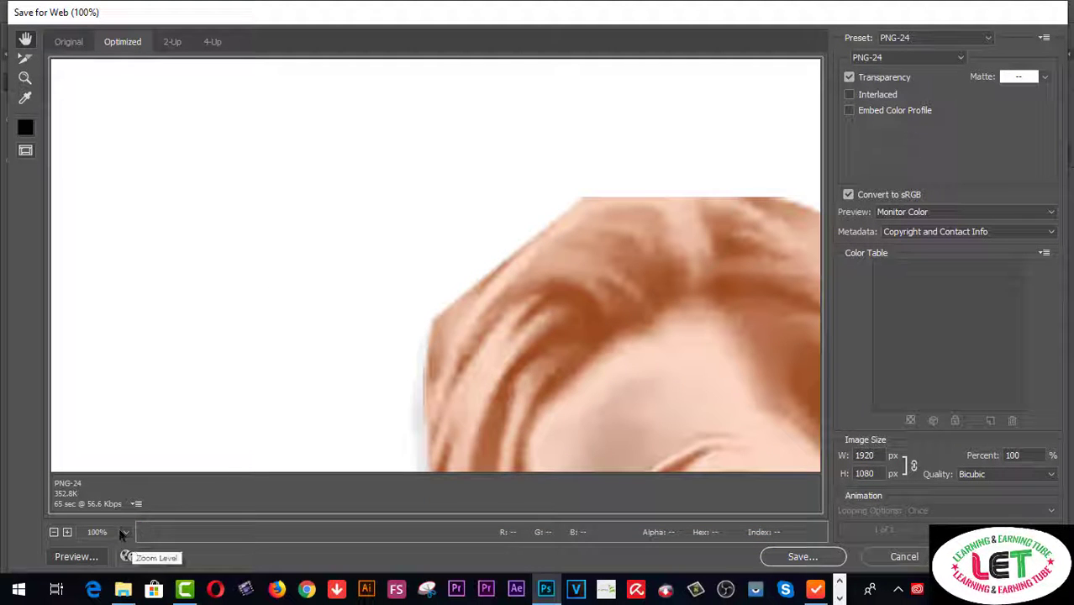
{"action": "left_click", "coordinate": [125, 532]}
{"action": "left_click", "coordinate": [128, 512]}
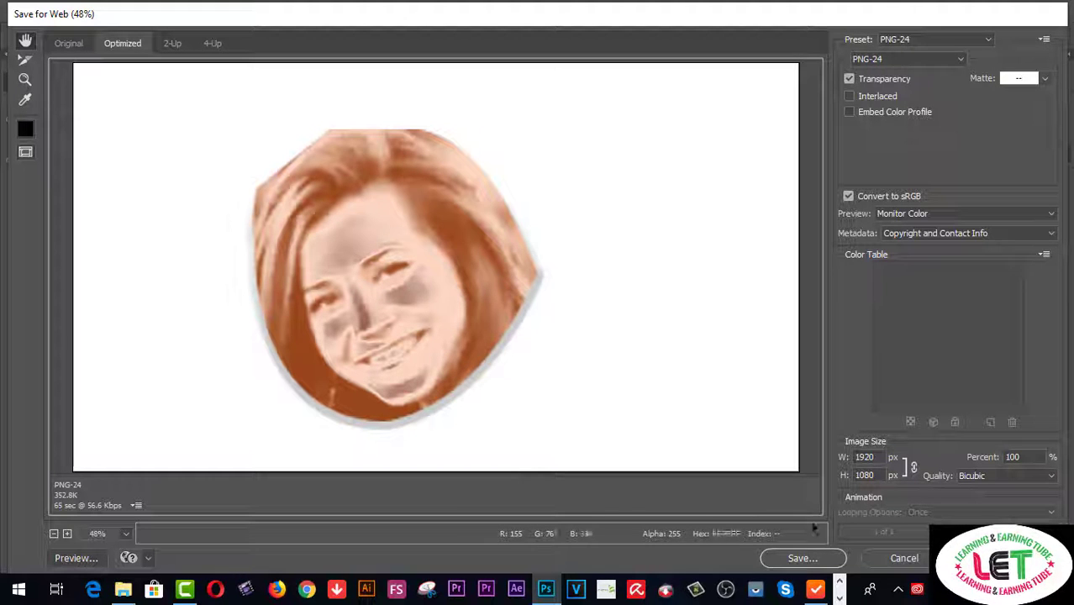
{"action": "left_click", "coordinate": [820, 561]}
{"action": "type", "text": "FACE LOGO 1"}
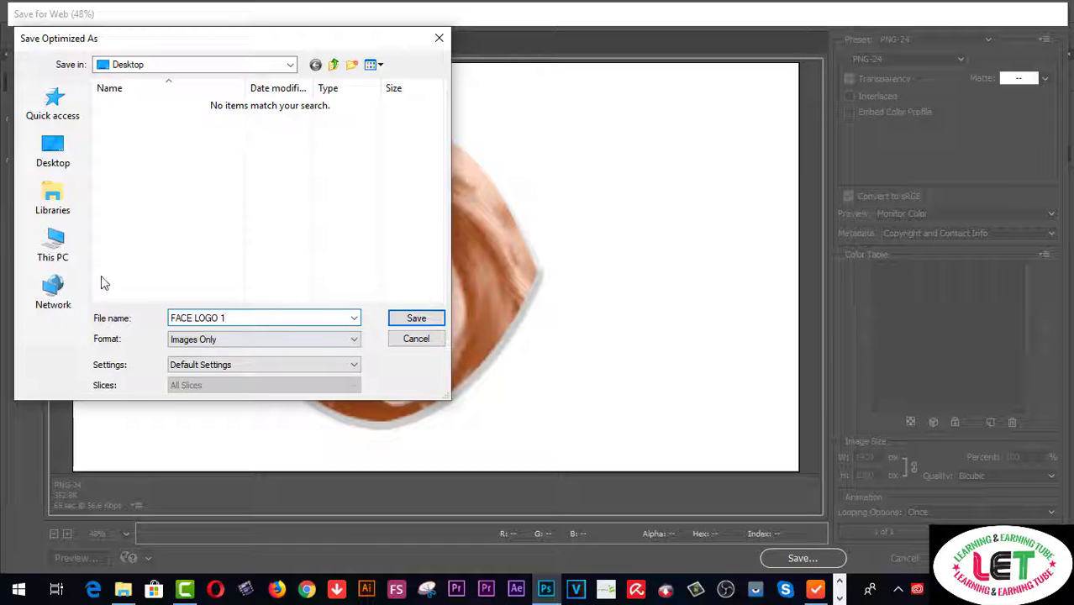
- Export the optimized image as FACE LOGO 1.png to the Desktop
{"action": "left_click", "coordinate": [59, 252]}
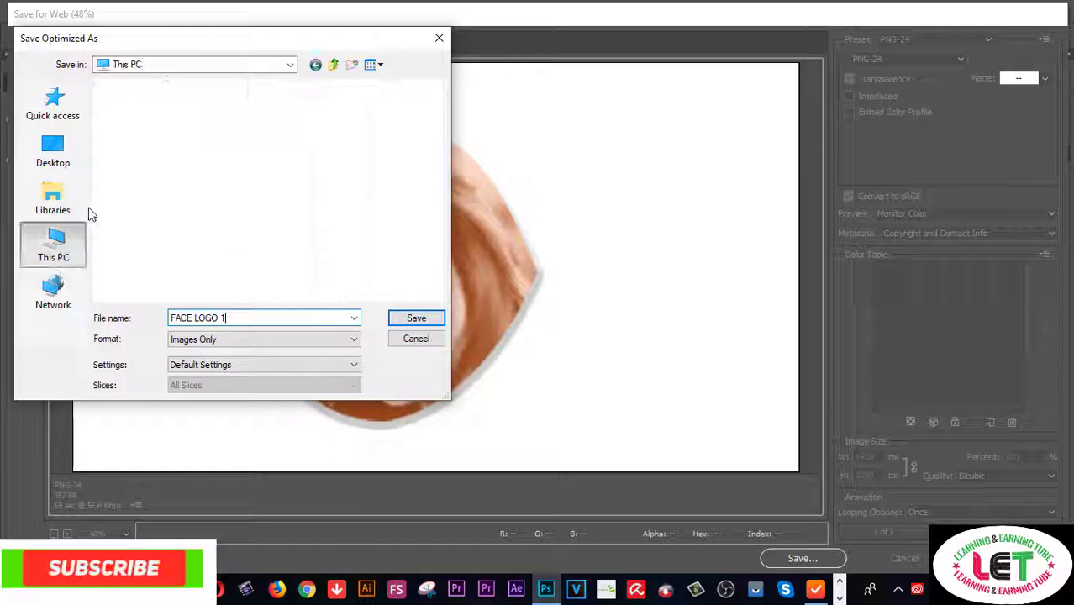
{"action": "scroll", "coordinate": [177, 240], "scroll_direction": "down", "scroll_amount": 3}
{"action": "scroll", "coordinate": [178, 210], "scroll_direction": "down", "scroll_amount": 2}
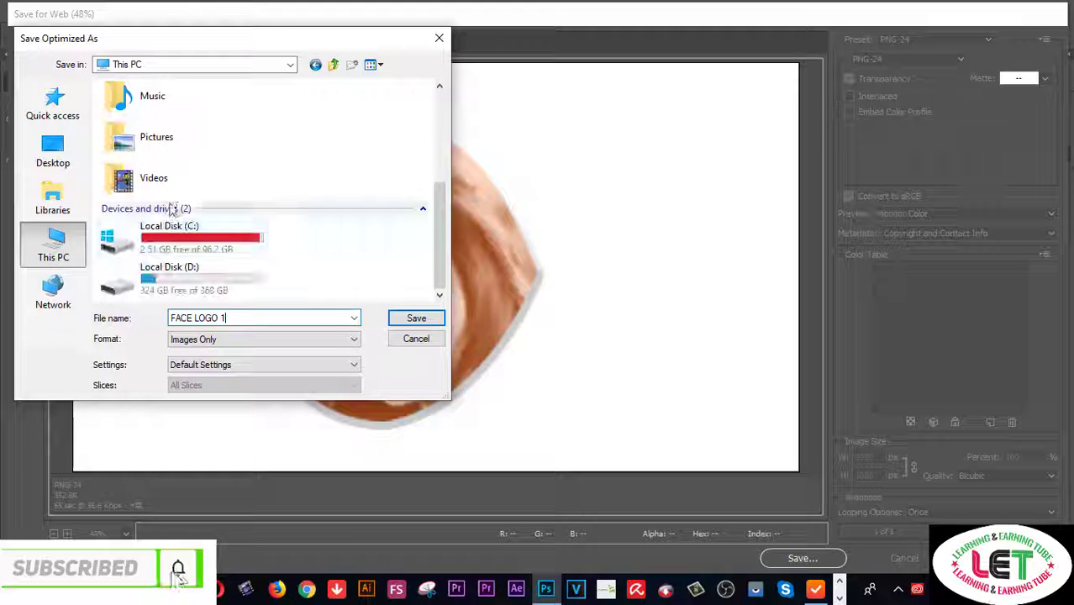
{"action": "double_click", "coordinate": [160, 143]}
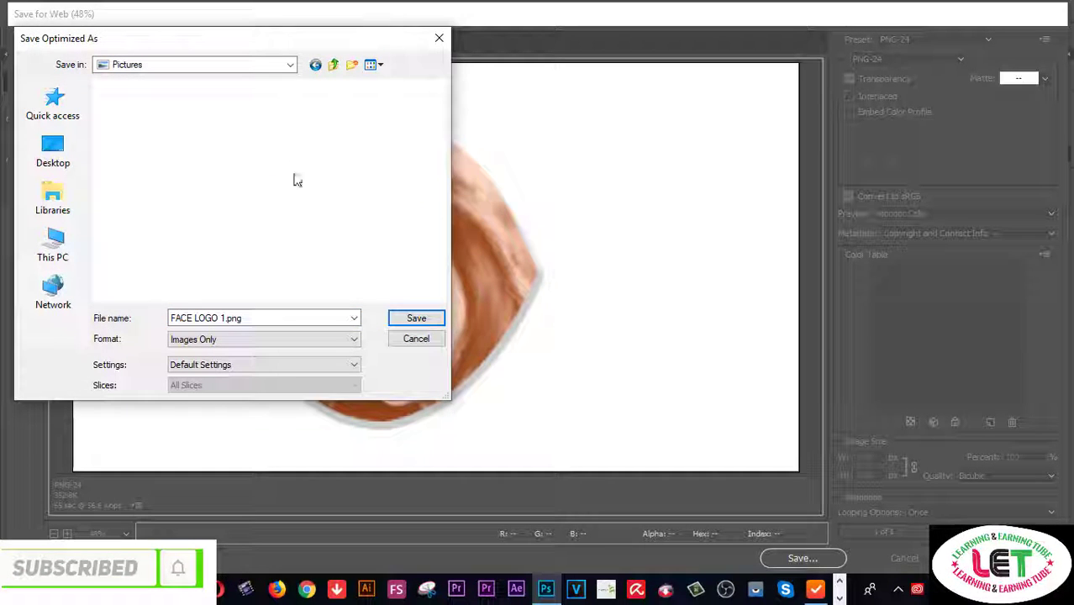
{"action": "left_click", "coordinate": [63, 161]}
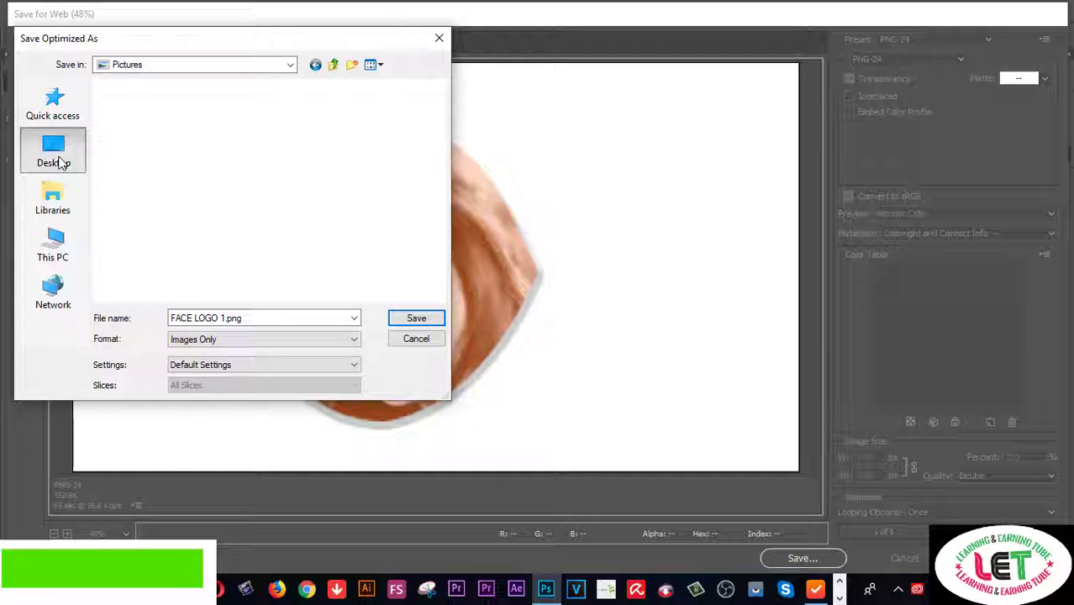
{"action": "left_click", "coordinate": [415, 319]}
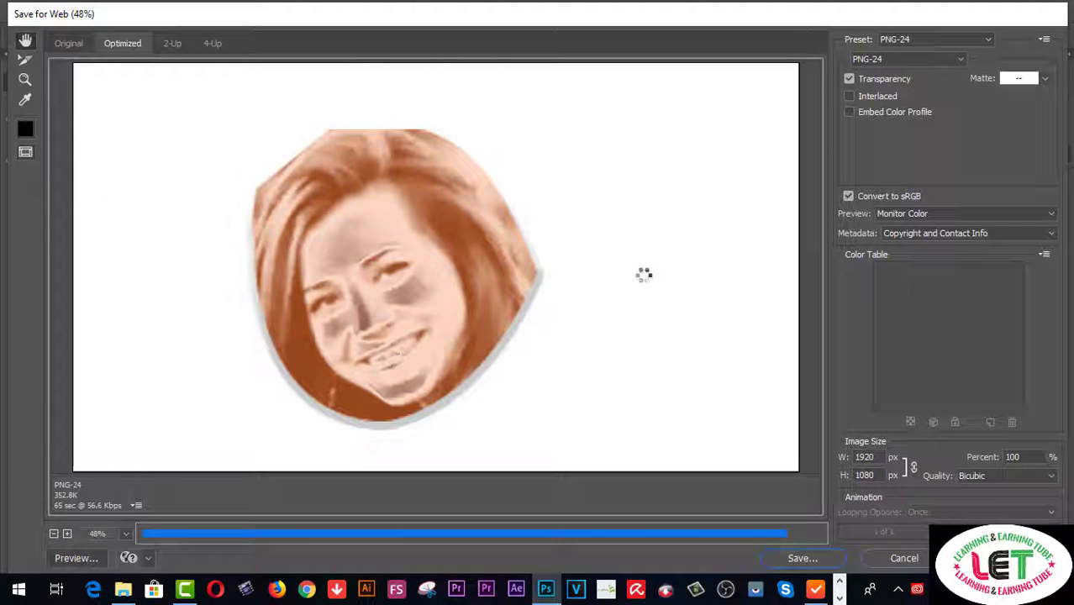